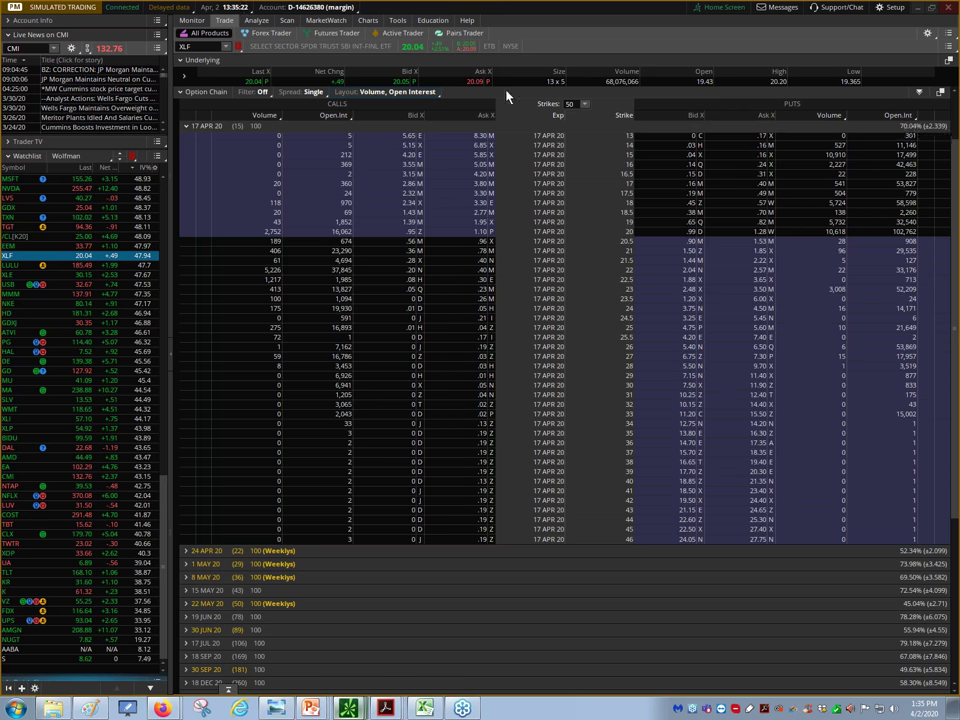
# Switch the XLF option chain layout to Delta, Gamma, Theta, Vega
pyautogui.click(410, 92)
pyautogui.click(418, 184)
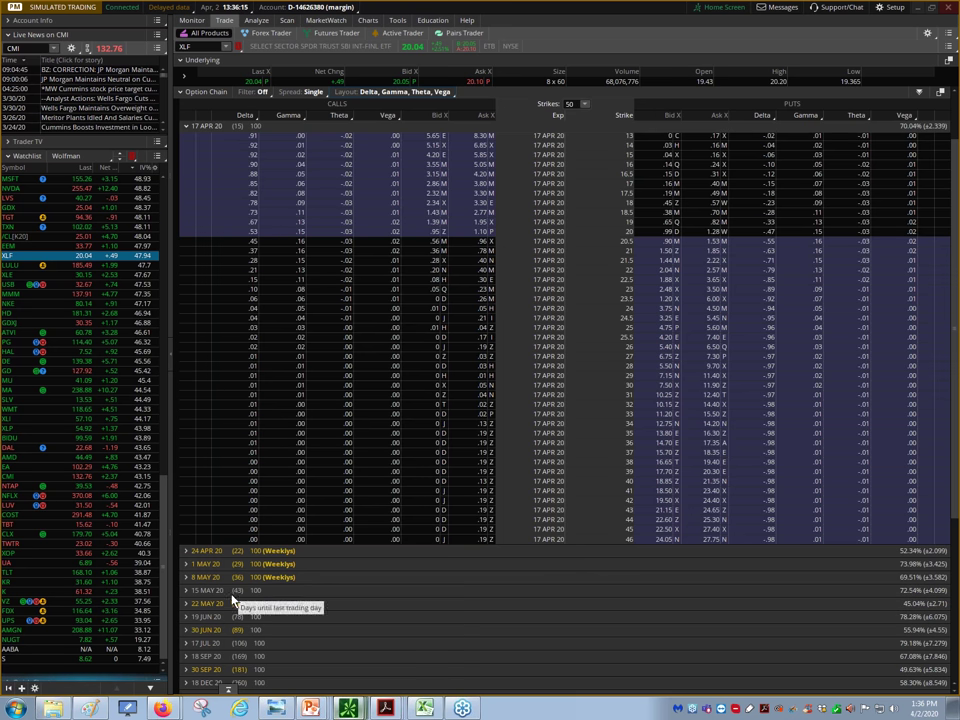
# Expand the 15 MAY 20 expiration to list its strikes with their Greeks
pyautogui.click(205, 595)
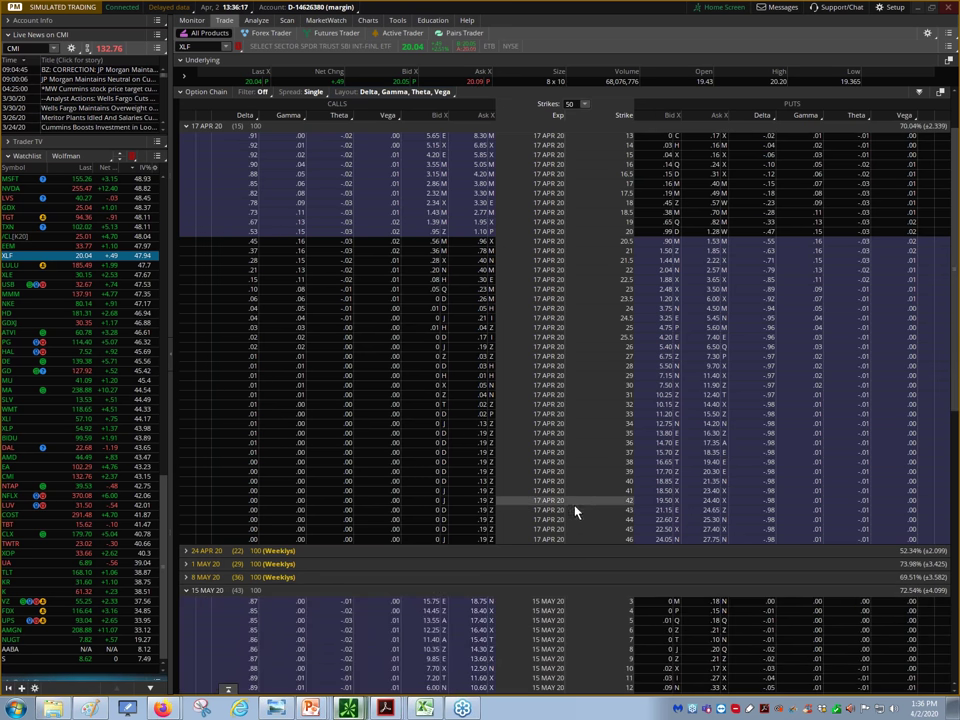
pyautogui.scroll(-3, 535, 425)
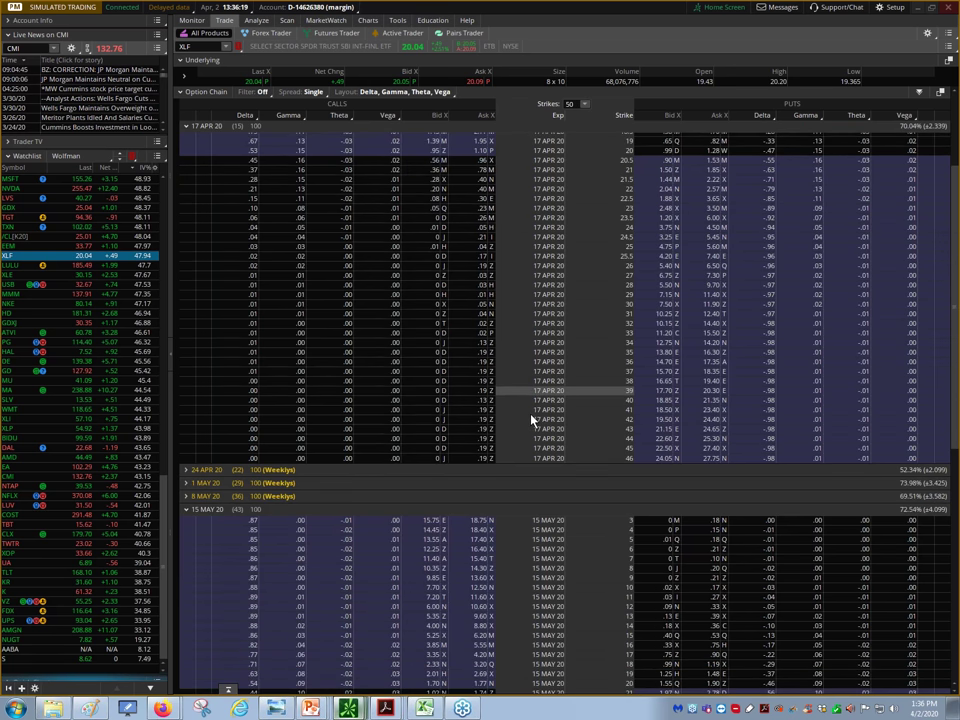
pyautogui.scroll(-1, 533, 428)
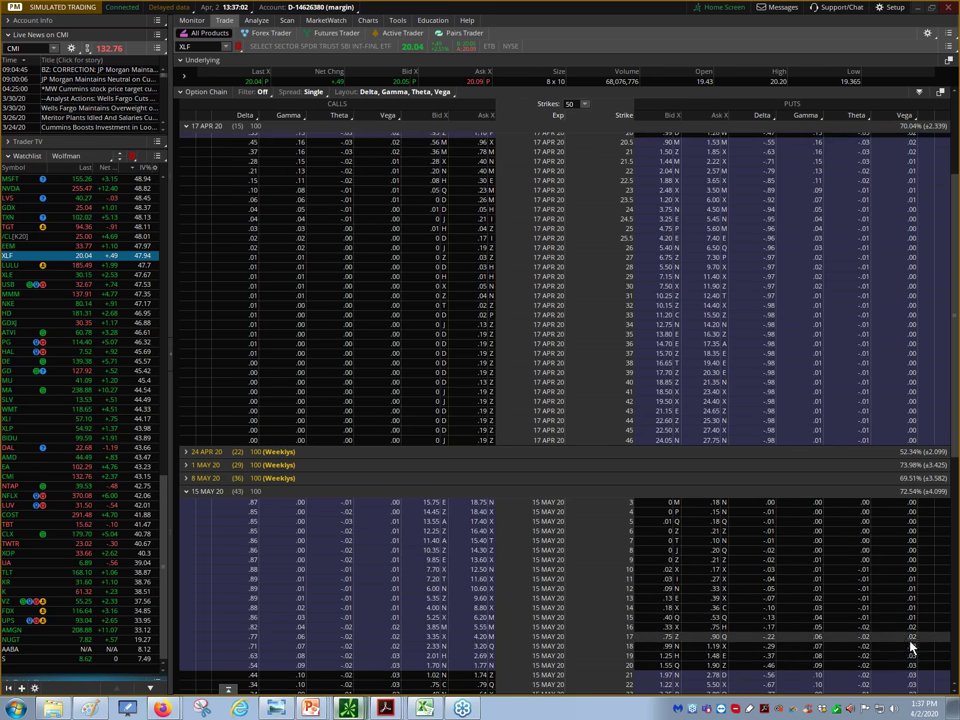
# Expand the 17 JUL 20 expiration below the May chain to show its strikes' Greeks
pyautogui.scroll(3, 910, 645)
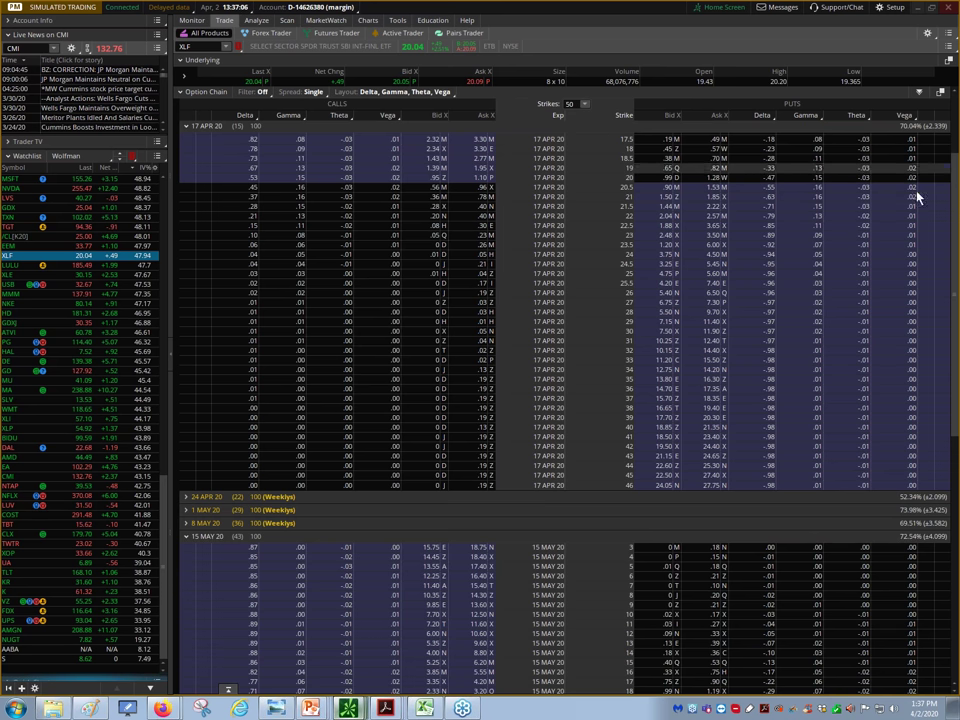
pyautogui.scroll(-4, 900, 620)
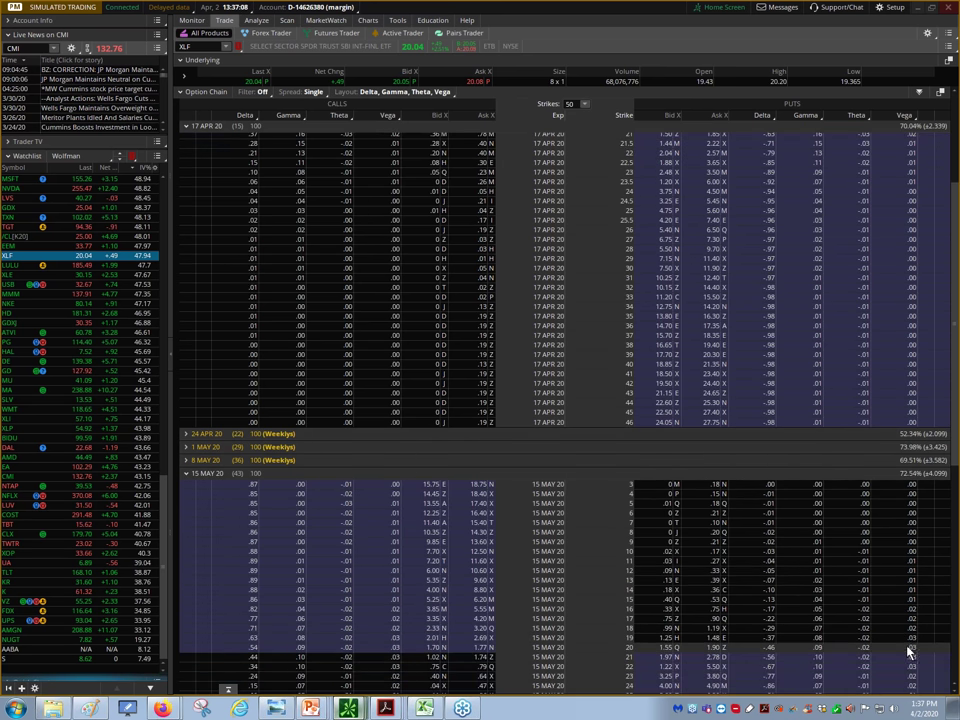
pyautogui.scroll(-4, 895, 620)
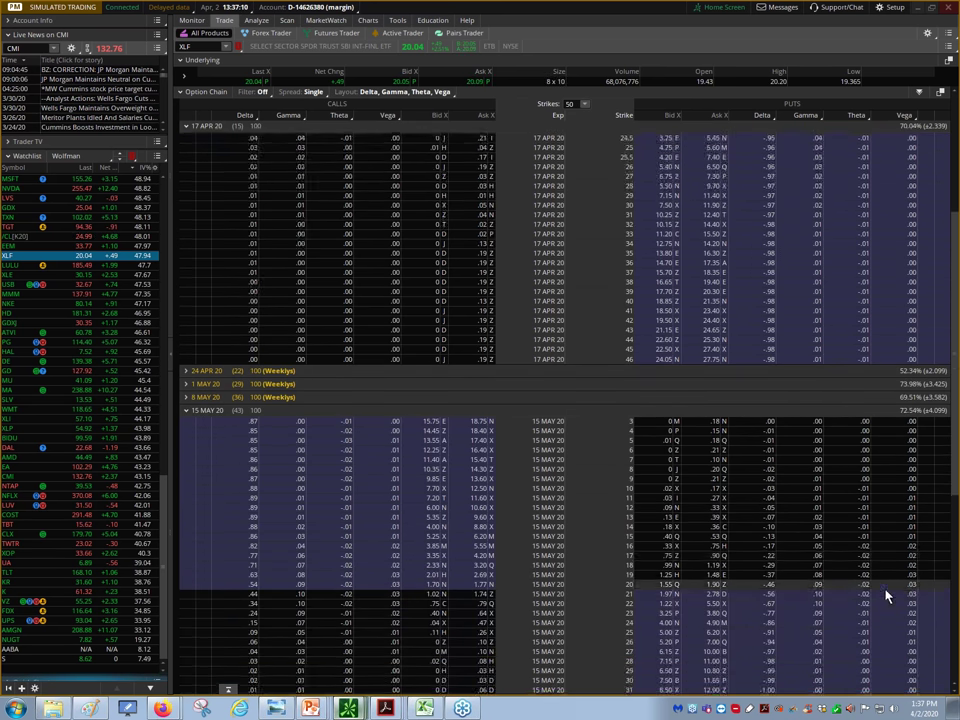
pyautogui.scroll(-15, 885, 595)
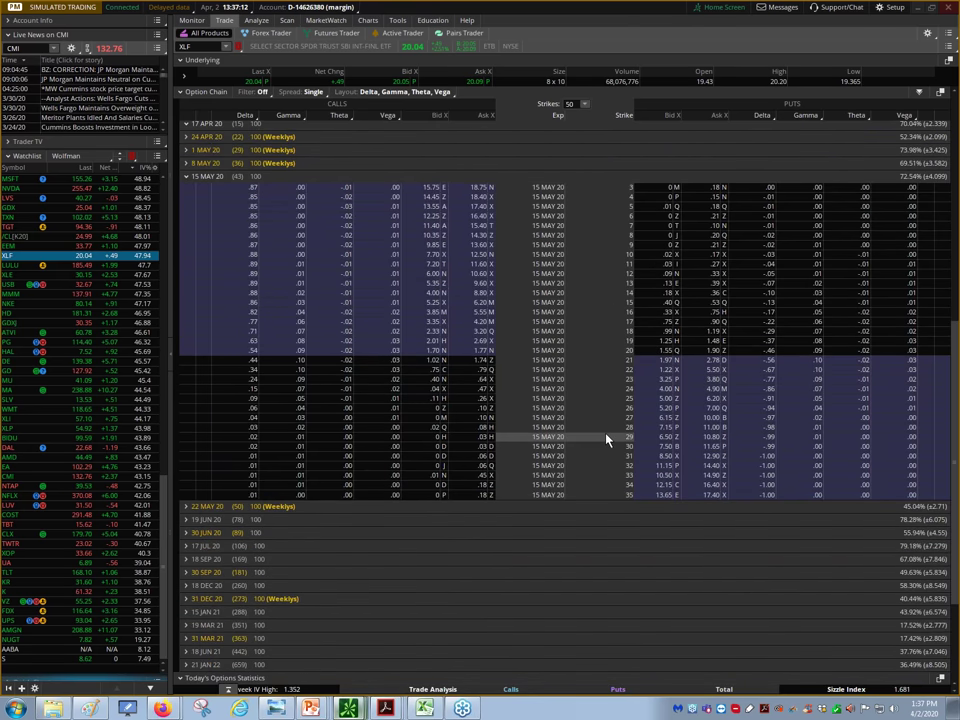
pyautogui.click(214, 545)
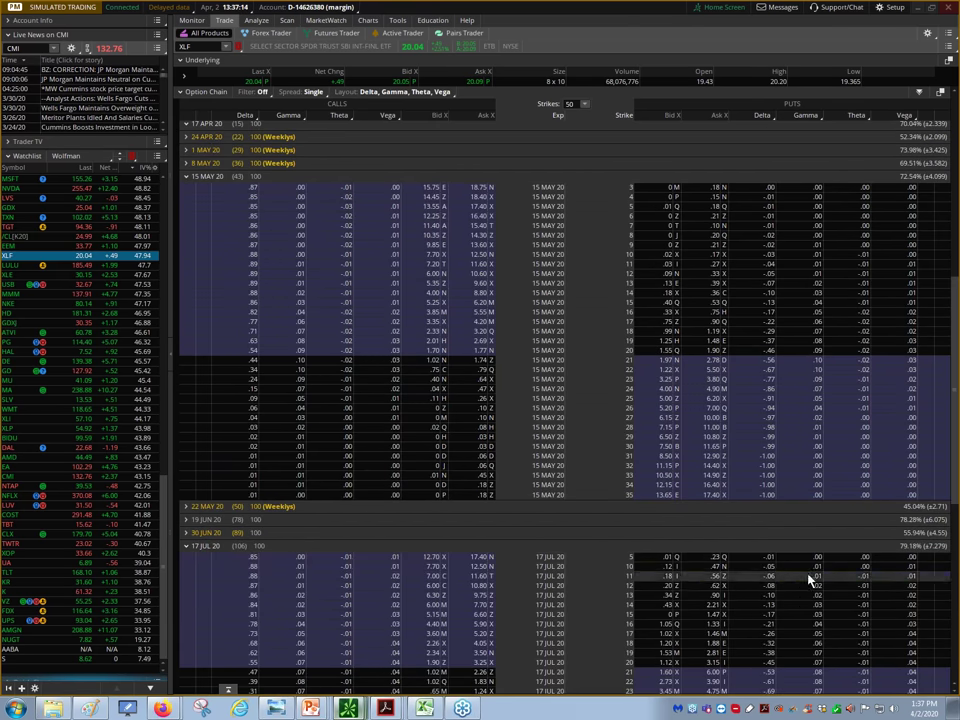
pyautogui.scroll(-2, 866, 655)
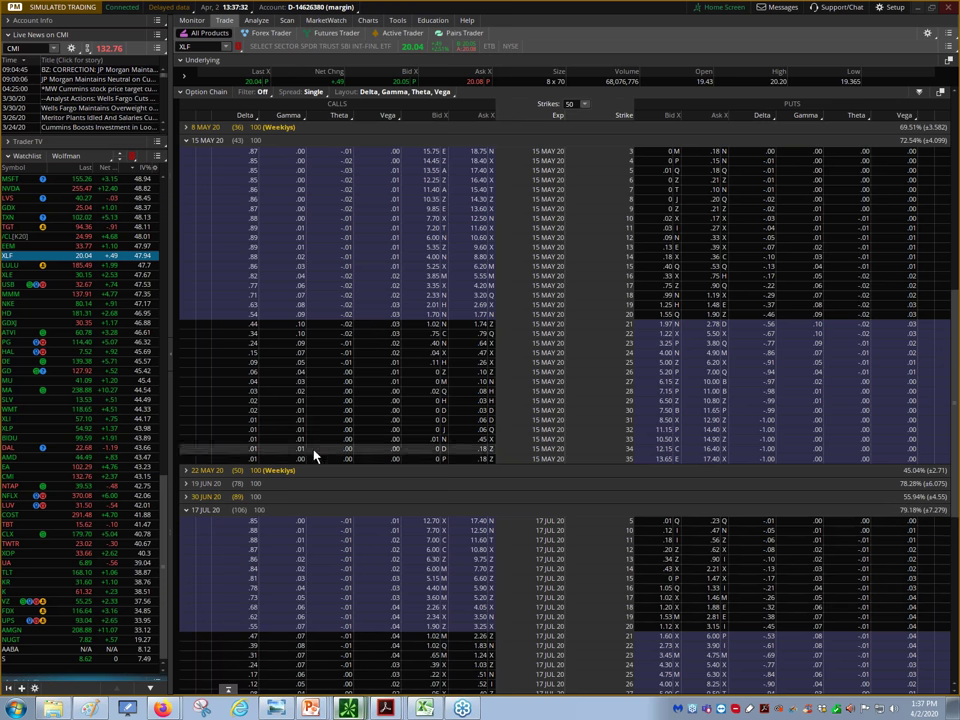
# Expand the 19 JUN 20 expiration to show each strike's Delta, Gamma, Theta and Vega
pyautogui.click(229, 484)
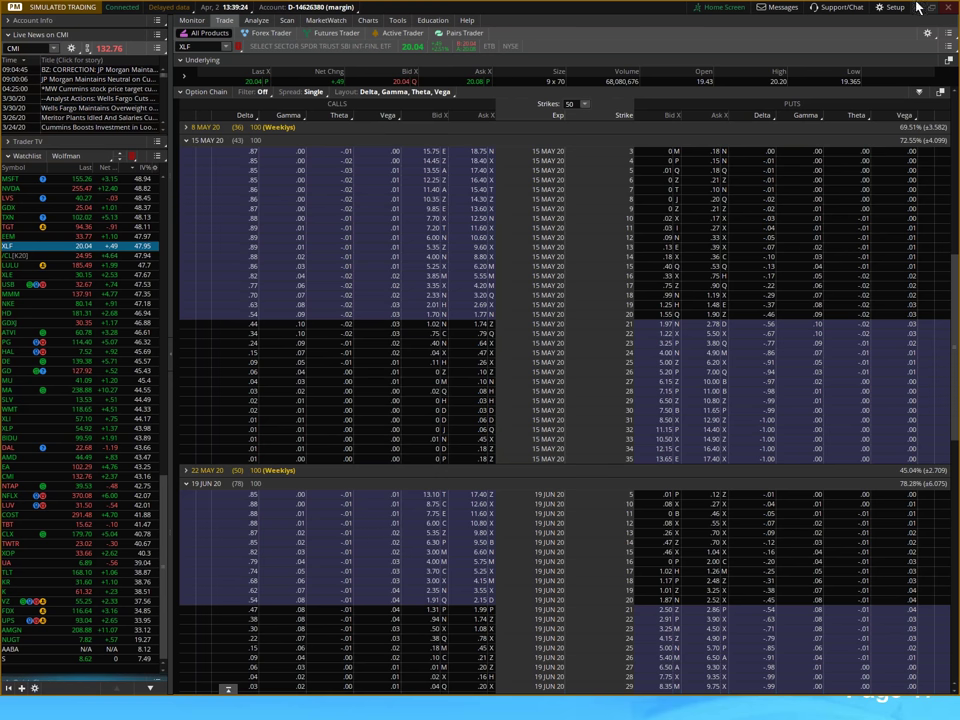
# On the Long Call Calendars slide, ink '3-4% YELLOW' and '>5 RED' under the VOL note
pyautogui.hotkey('alt', 'Tab')
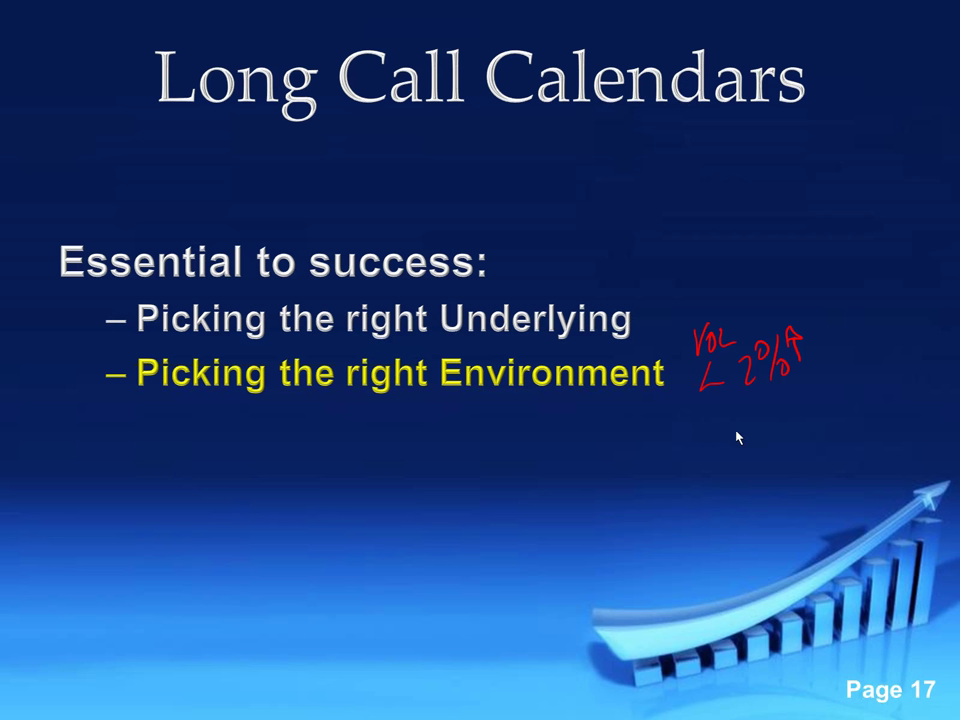
pyautogui.moveTo(739, 418)
pyautogui.mouseDown()
pyautogui.moveTo(748, 454)
pyautogui.moveTo(735, 460)
pyautogui.mouseUp()
pyautogui.moveTo(766, 430)
pyautogui.mouseDown()
pyautogui.moveTo(803, 424)
pyautogui.moveTo(818, 410)
pyautogui.moveTo(816, 392)
pyautogui.moveTo(824, 420)
pyautogui.mouseUp()
pyautogui.moveTo(851, 379); pyautogui.dragTo(866, 380)
pyautogui.moveTo(874, 384)
pyautogui.mouseDown()
pyautogui.moveTo(889, 349)
pyautogui.moveTo(922, 347)
pyautogui.moveTo(938, 320)
pyautogui.mouseUp()
pyautogui.moveTo(767, 486)
pyautogui.mouseDown()
pyautogui.moveTo(821, 491)
pyautogui.moveTo(827, 446)
pyautogui.moveTo(861, 455)
pyautogui.moveTo(881, 422)
pyautogui.moveTo(874, 401)
pyautogui.moveTo(883, 428)
pyautogui.moveTo(876, 418)
pyautogui.mouseUp()
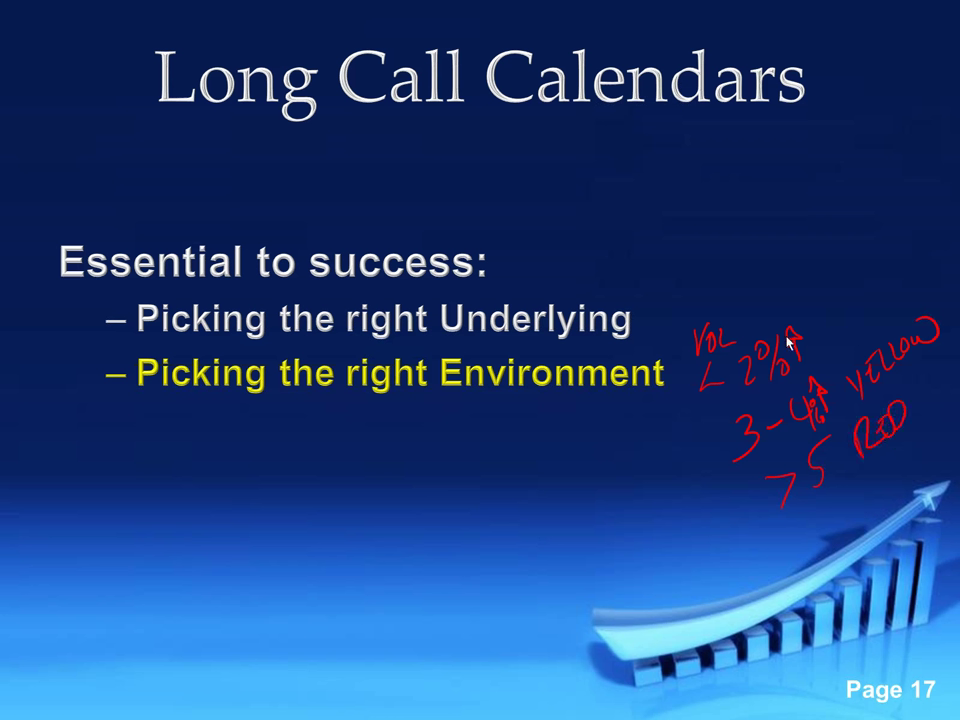
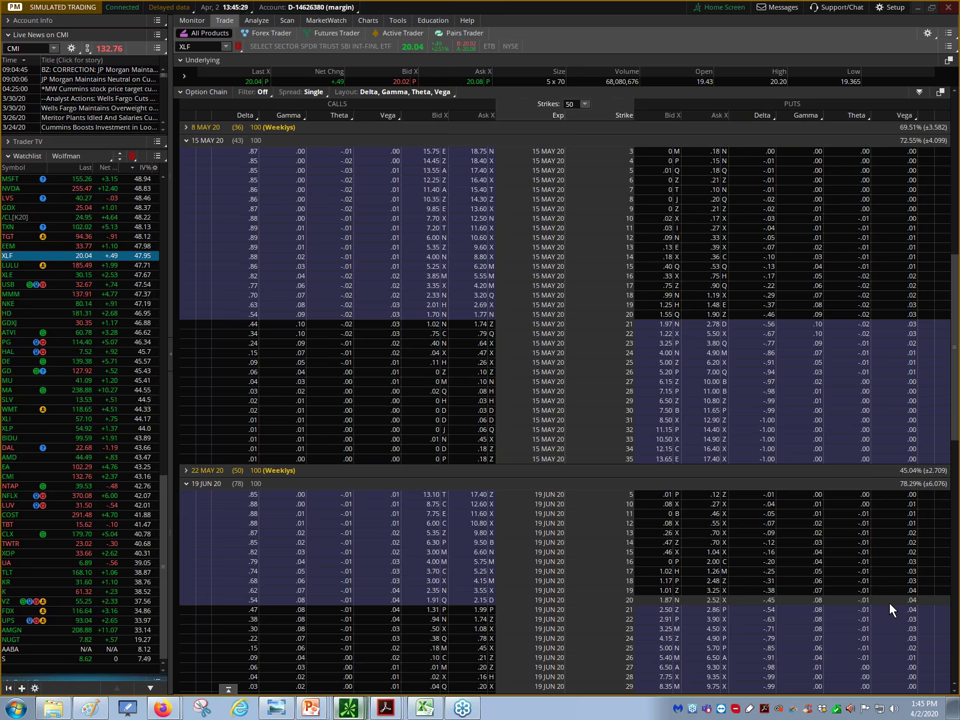
# Show XLF's 1Y 1D chart with Fibonacci, volume profile, MACD and implied volatility panes
pyautogui.click(367, 21)
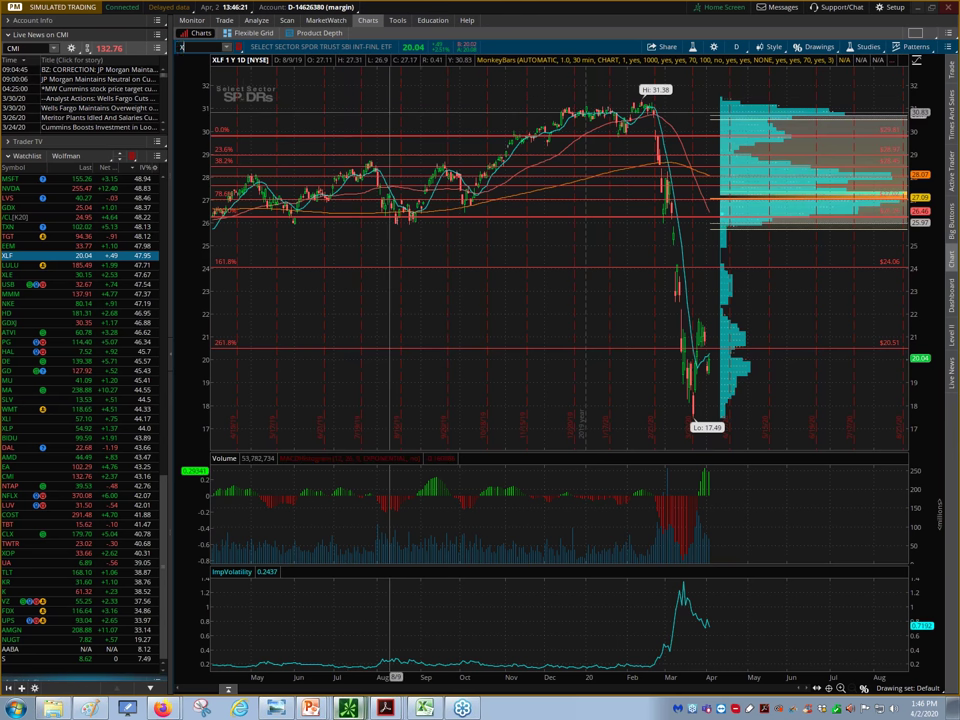
# Enter XLP in the chart symbol box to chart the consumer staples ETF
pyautogui.write('XLP')
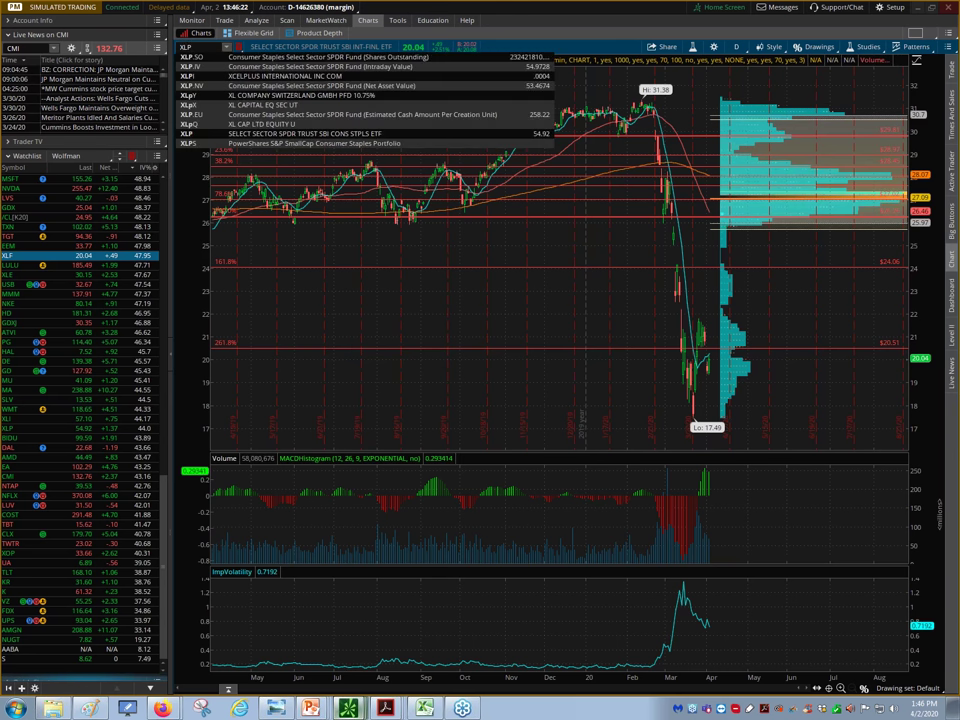
pyautogui.press('Return')
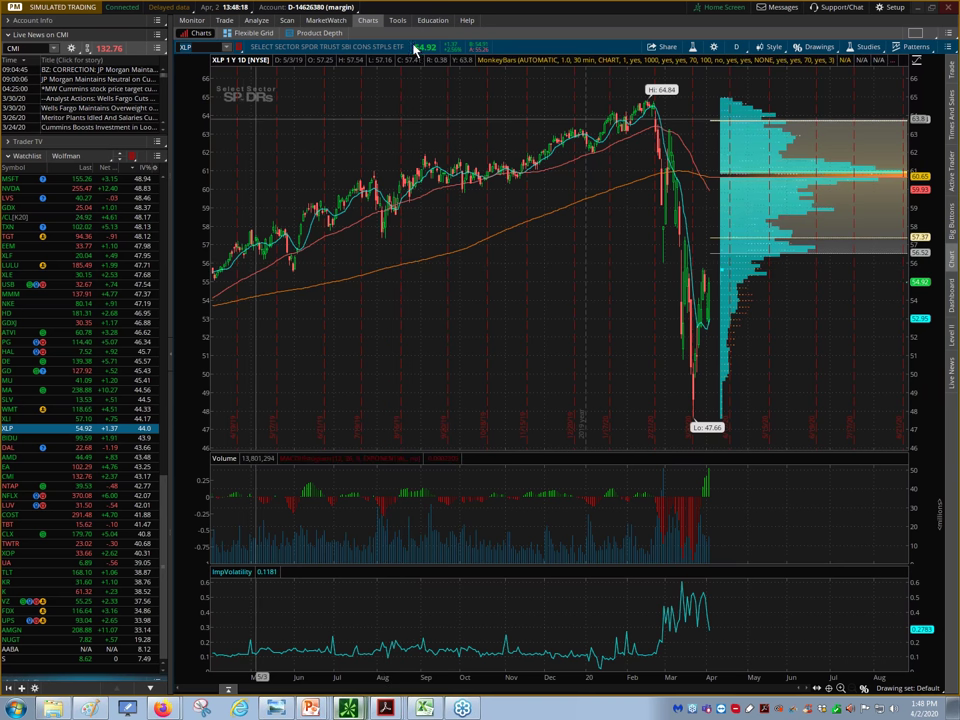
# Bring up XLP's option chain, collapse 17 APR 20, expand 15 MAY 20 and select its 57 call
pyautogui.click(225, 21)
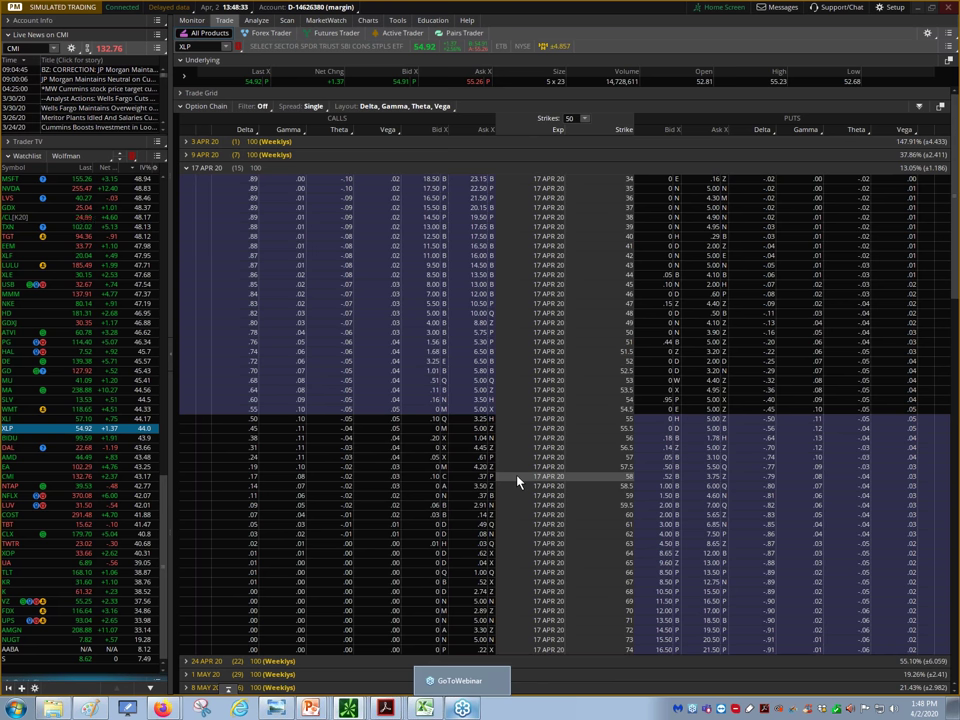
pyautogui.click(186, 168)
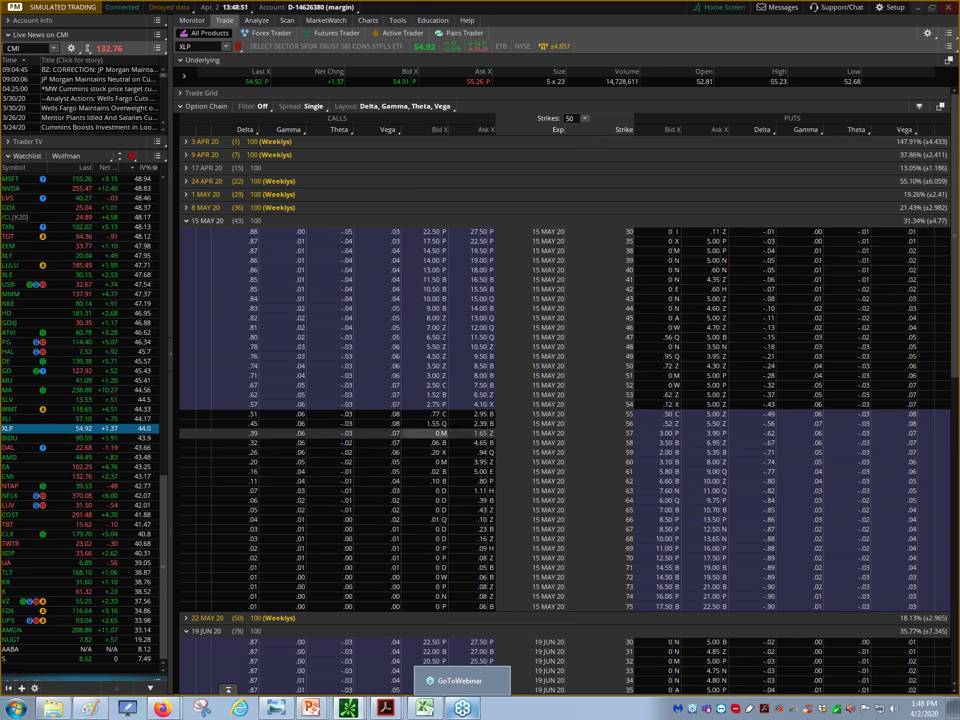
pyautogui.click(530, 433)
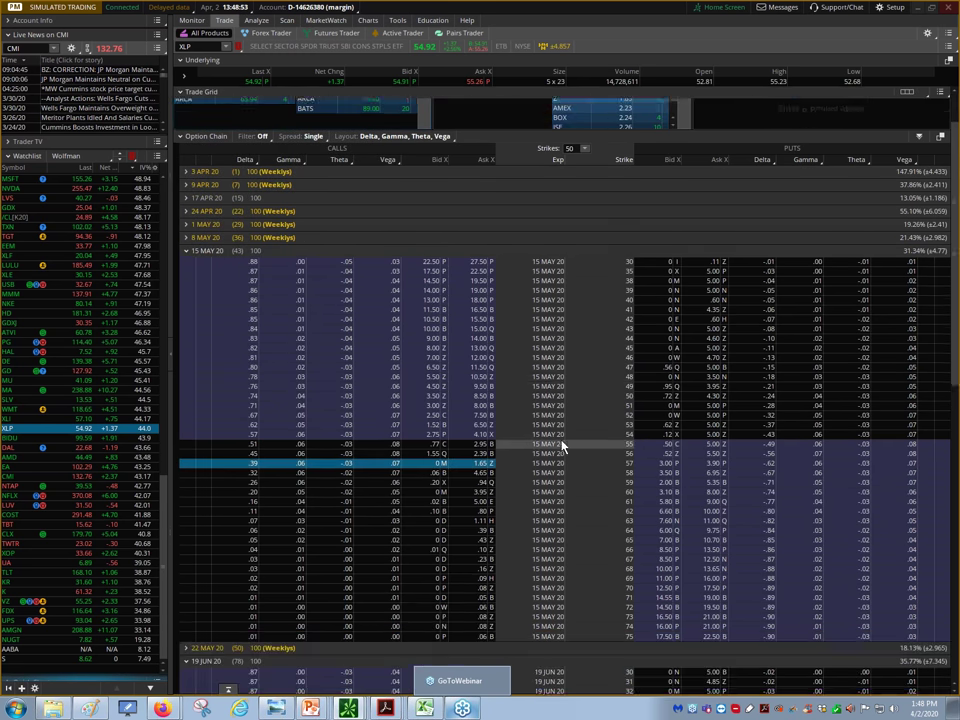
pyautogui.scroll(-2, 622, 485)
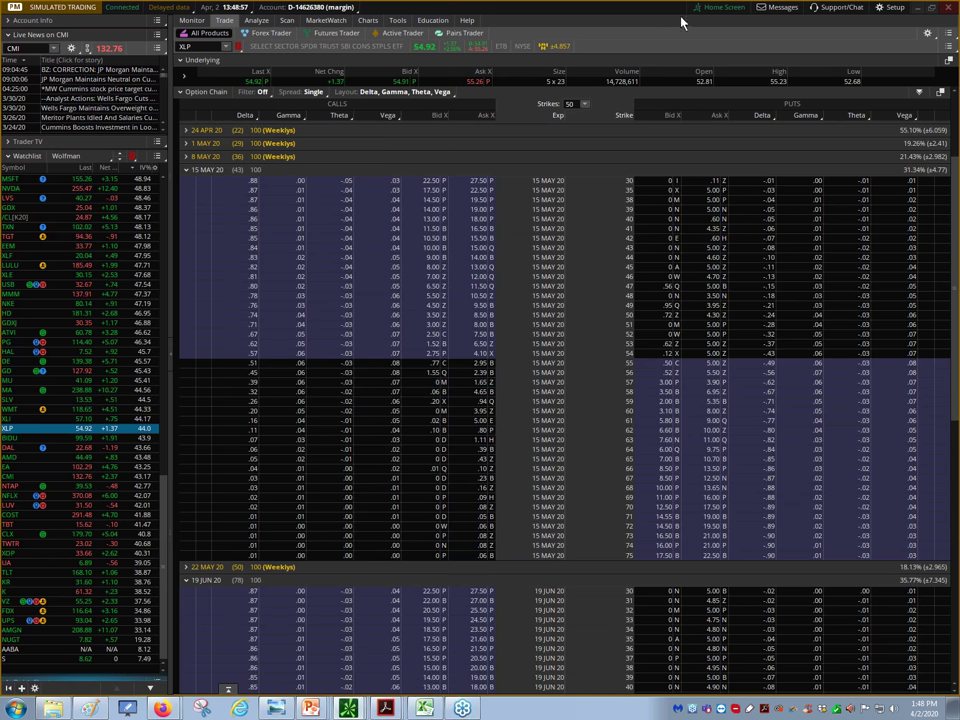
pyautogui.click(929, 10)
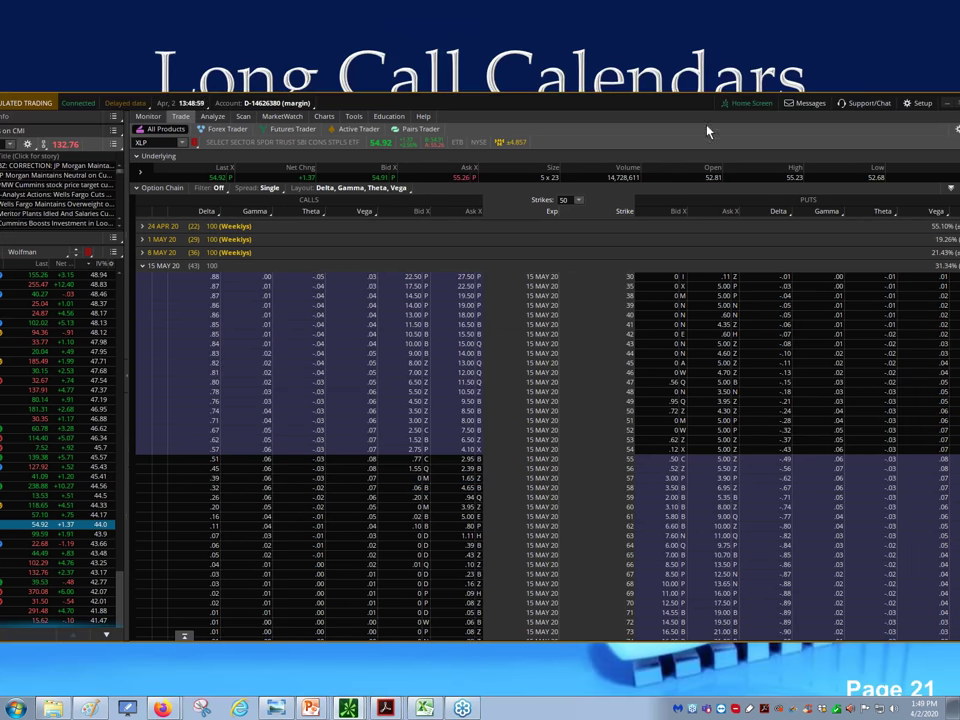
pyautogui.scroll(-3, 517, 350)
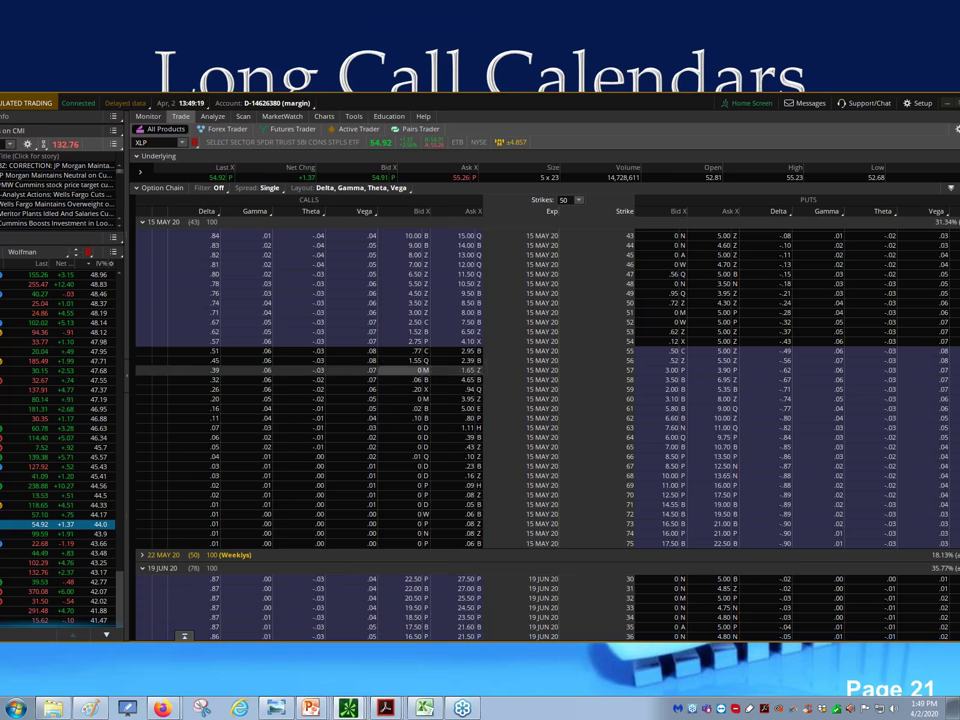
# Sell the 15 MAY 20 57 call and add the 19 JUN 20 57 call as a calendar
pyautogui.click(420, 370)
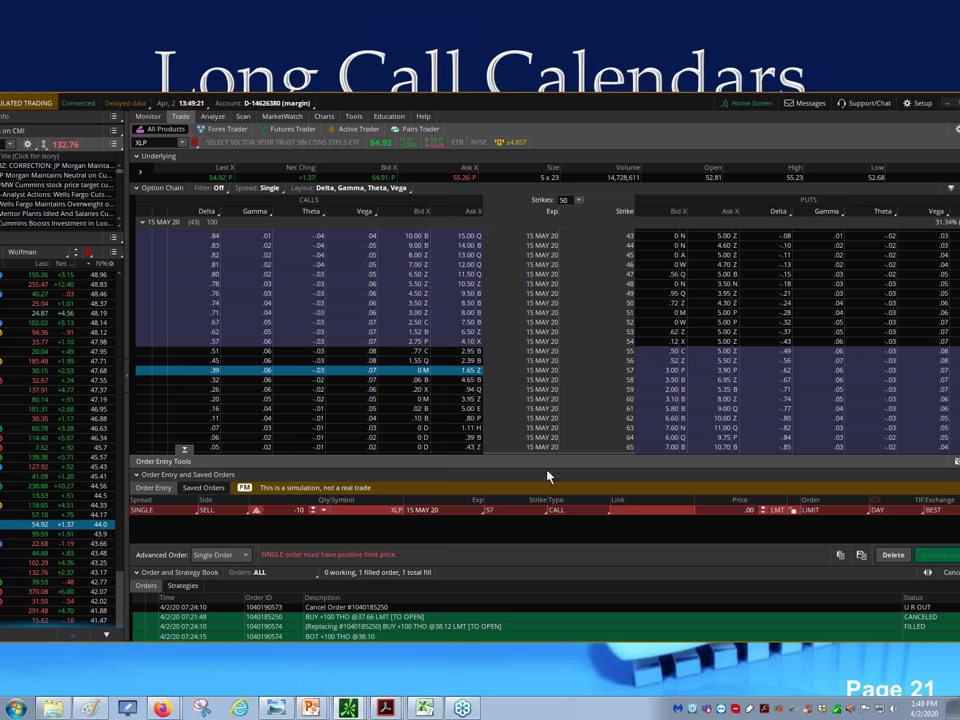
pyautogui.scroll(-7, 482, 369)
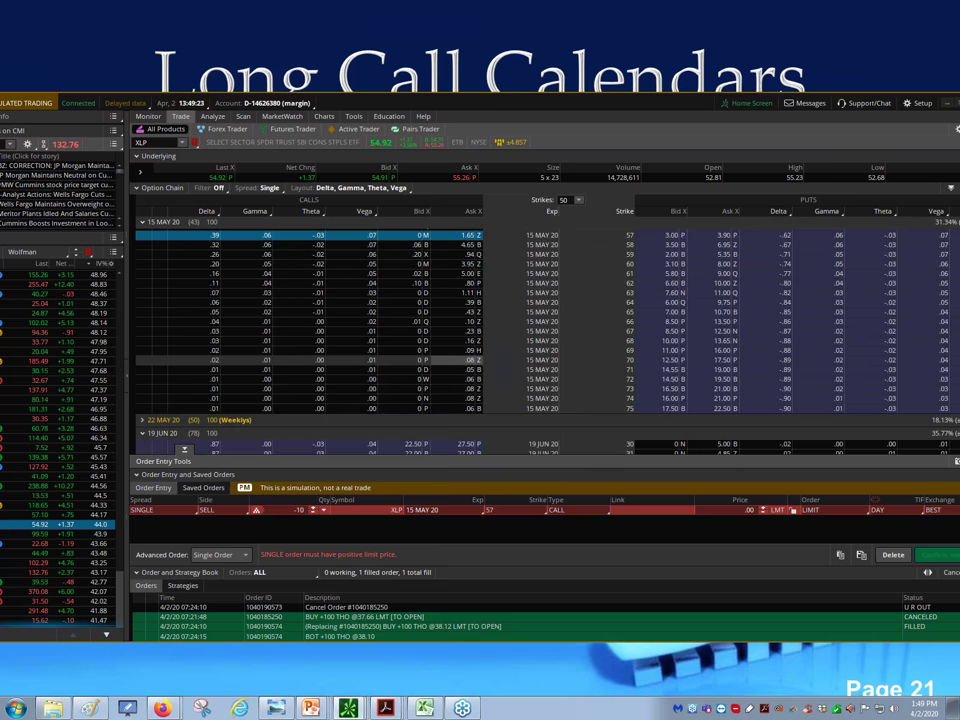
pyautogui.scroll(-6, 482, 362)
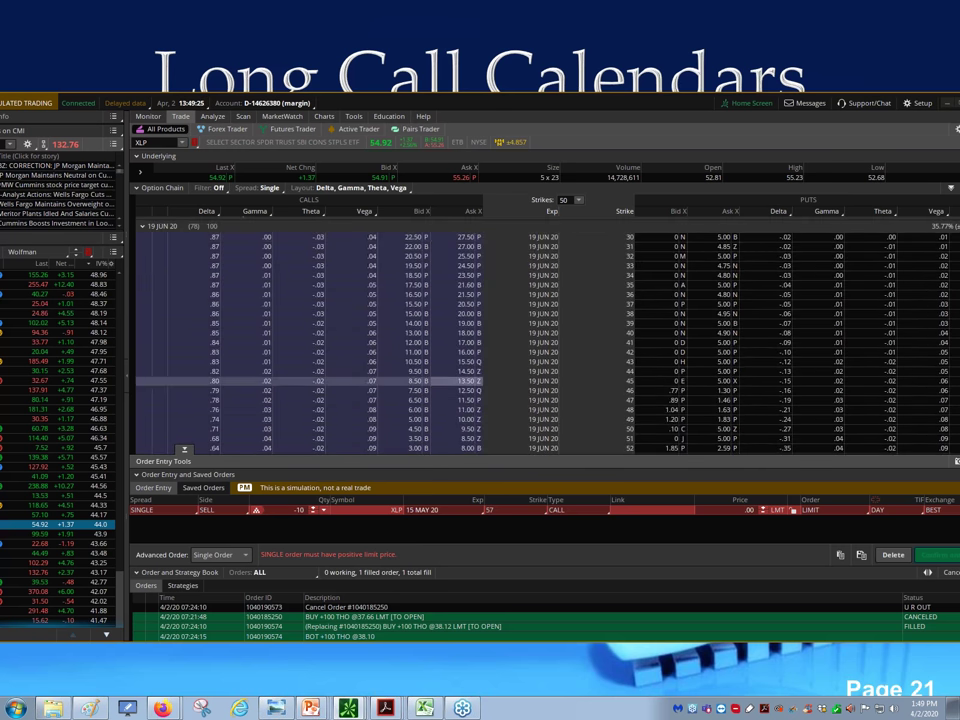
pyautogui.scroll(3, 368, 378)
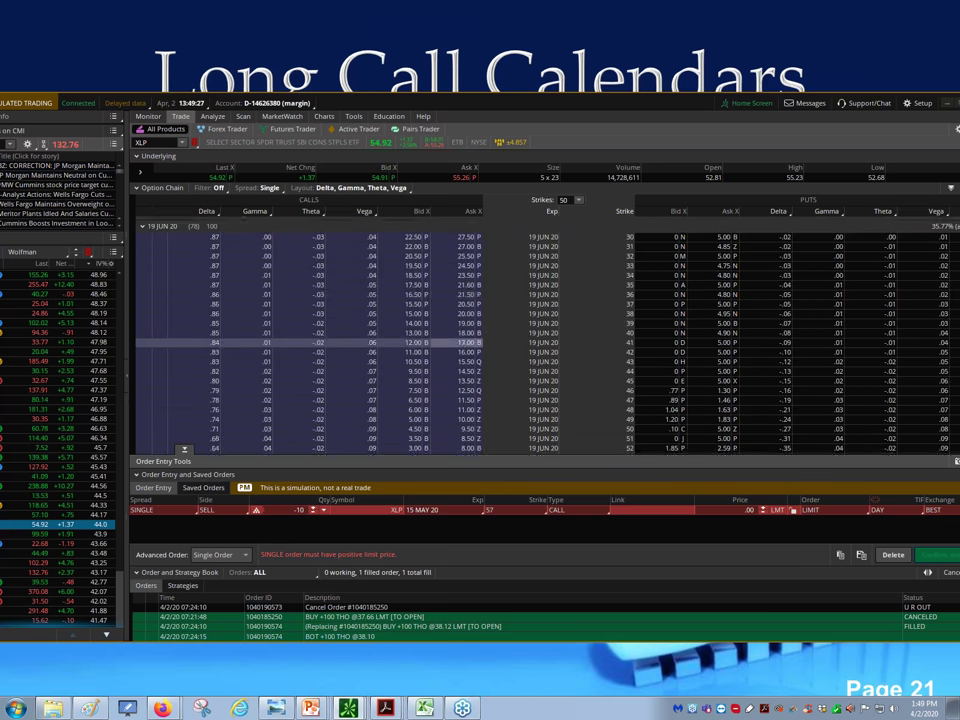
pyautogui.scroll(-5, 545, 340)
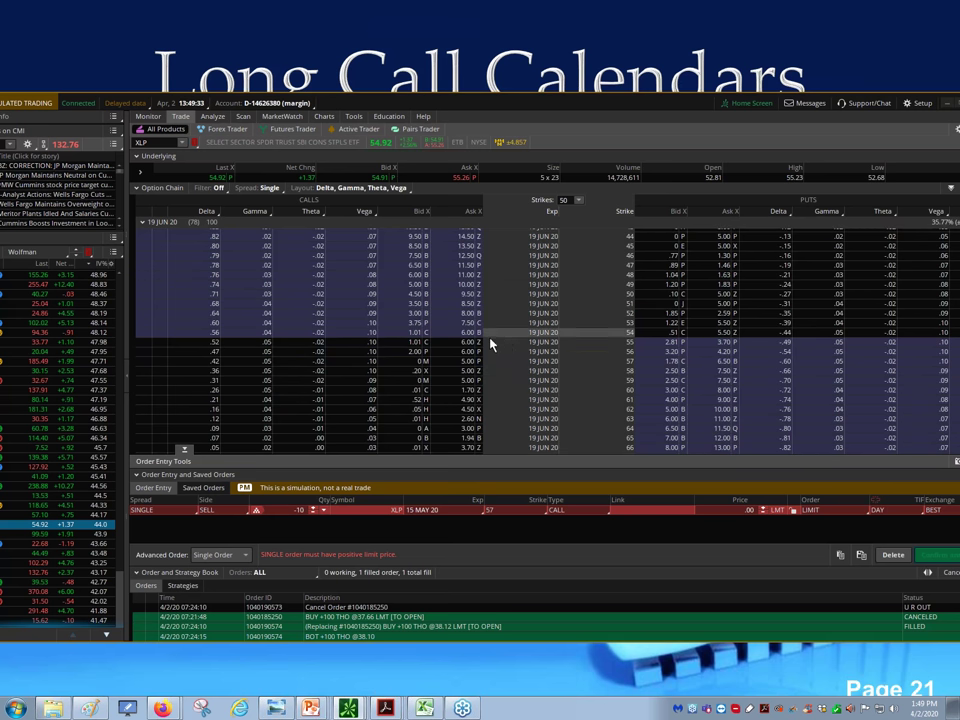
pyautogui.click(460, 361)
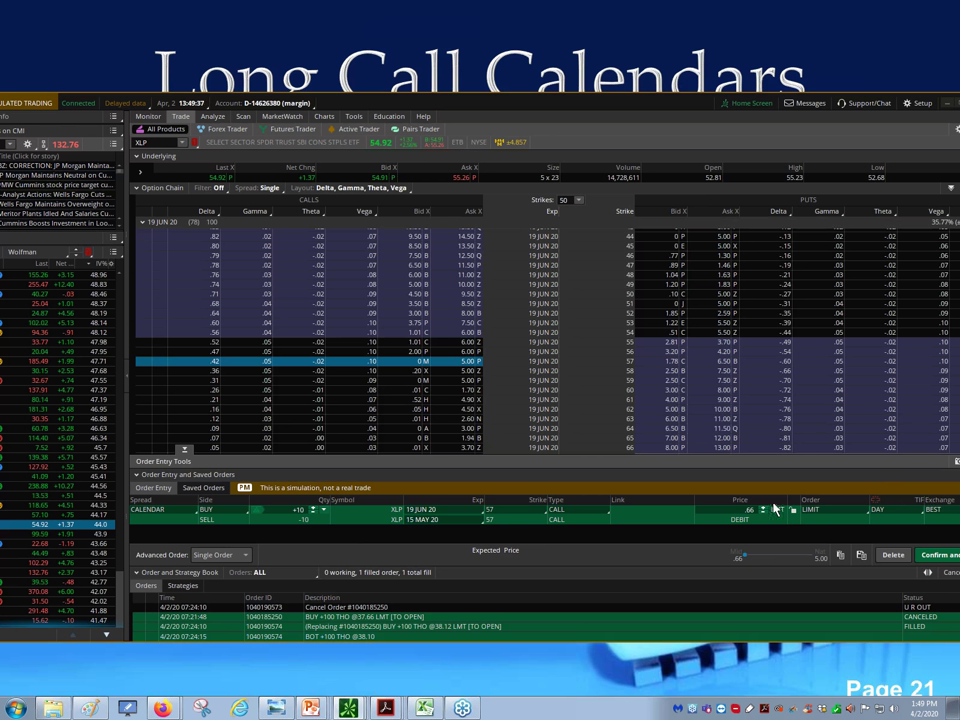
# Lower the calendar's limit to a .72 debit and hide order history to enlarge the chain
pyautogui.scroll(6, 768, 510)
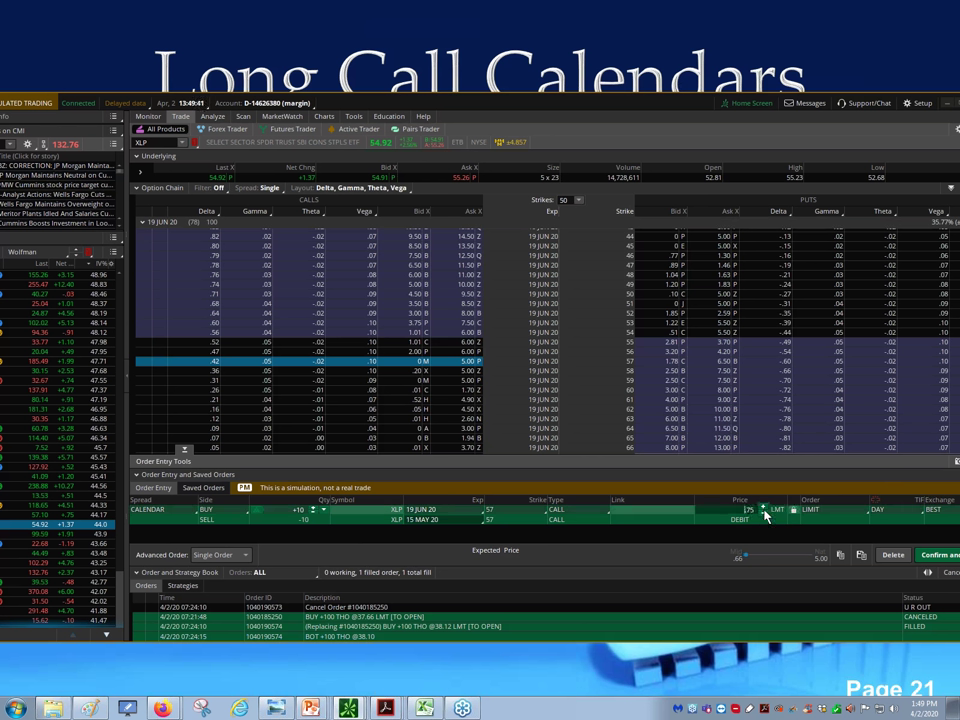
pyautogui.click(764, 514)
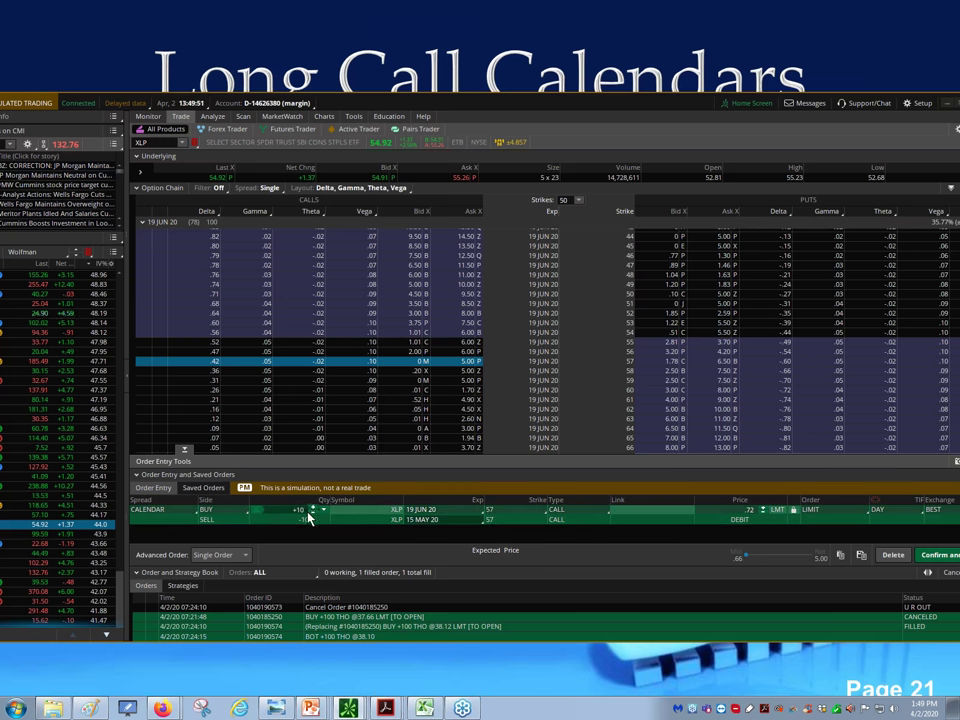
pyautogui.scroll(-4, 311, 510)
pyautogui.click(140, 578)
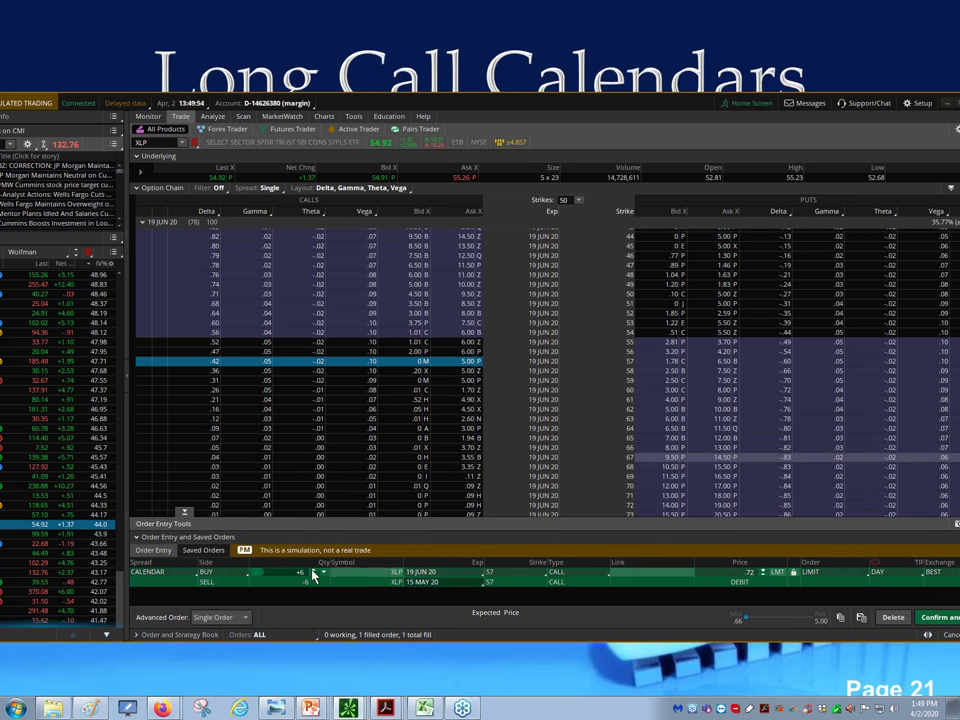
pyautogui.scroll(-2, 315, 580)
pyautogui.scroll(-1, 314, 580)
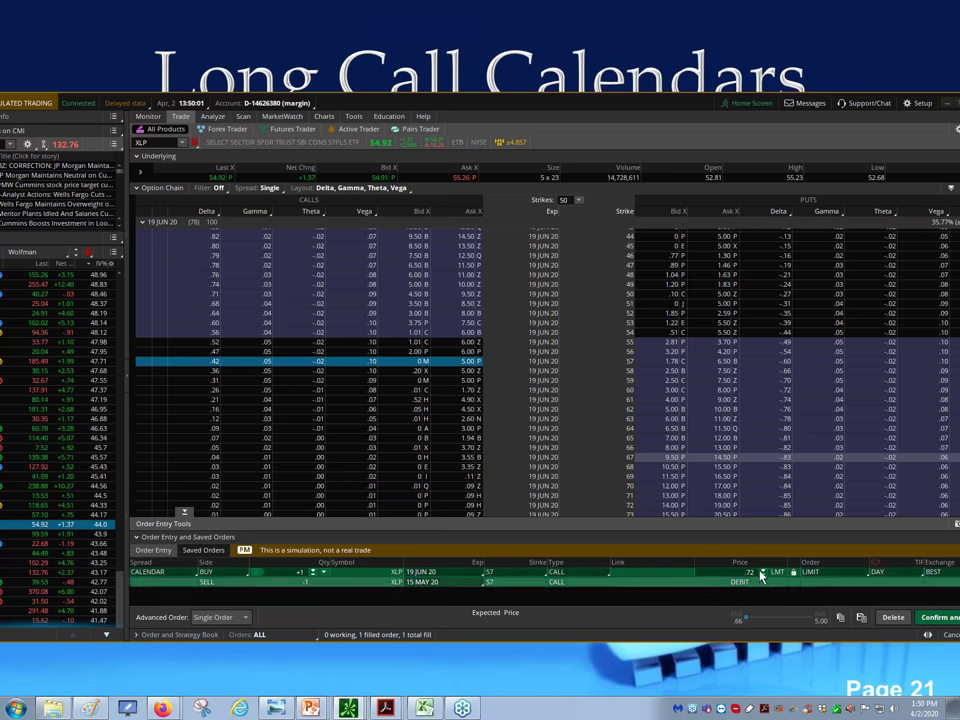
pyautogui.click(324, 116)
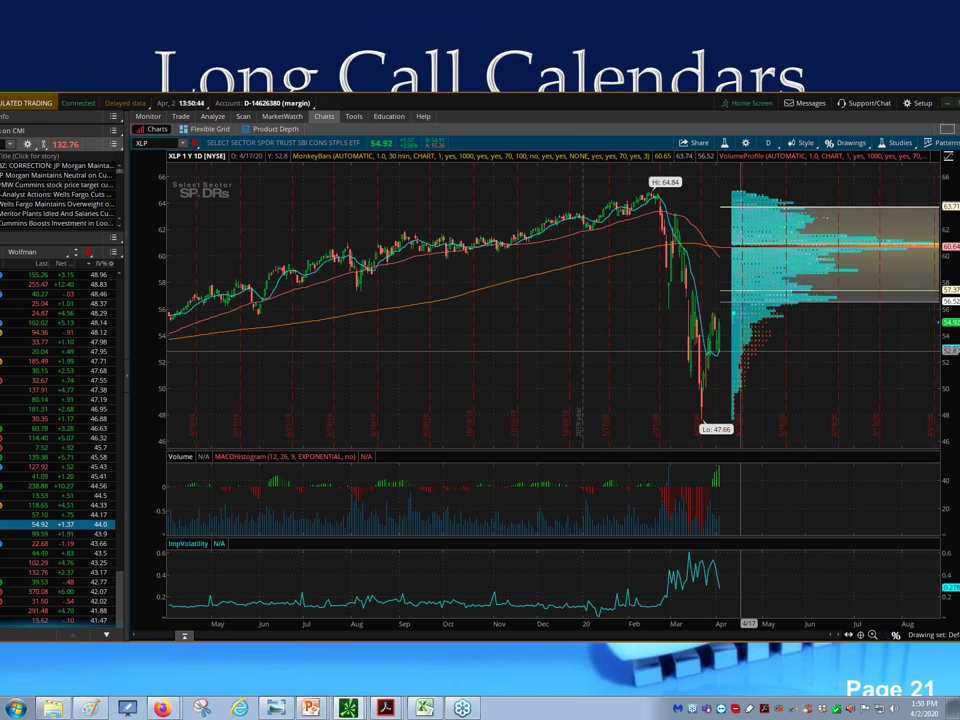
pyautogui.click(182, 118)
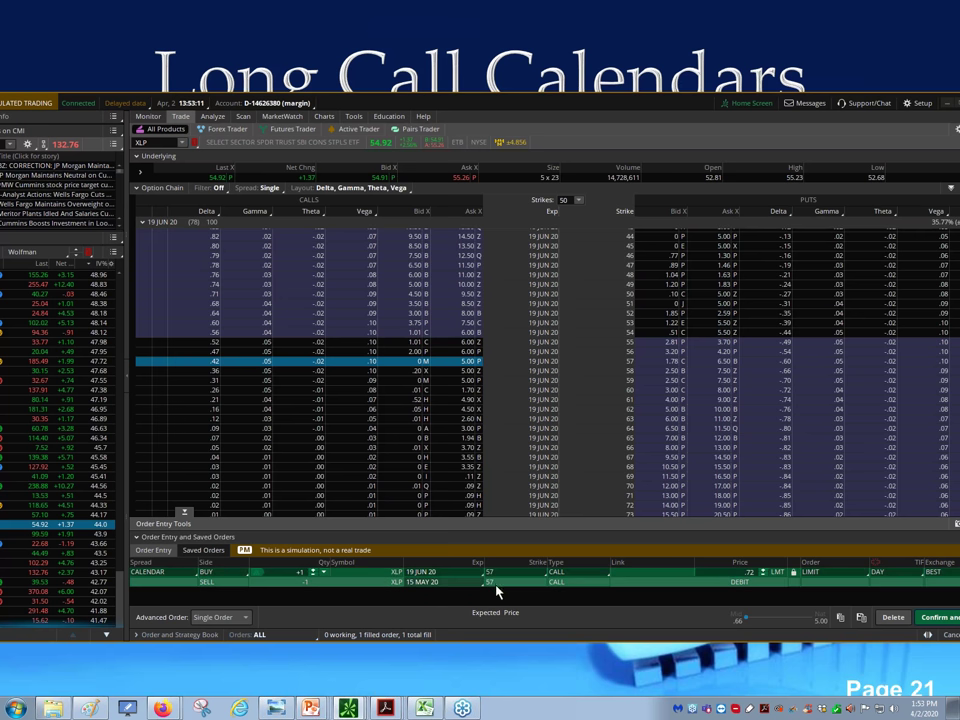
# Review the staged one-lot XLP 57 call calendar at a .72 limit debit
pyautogui.scroll(-4, 490, 582)
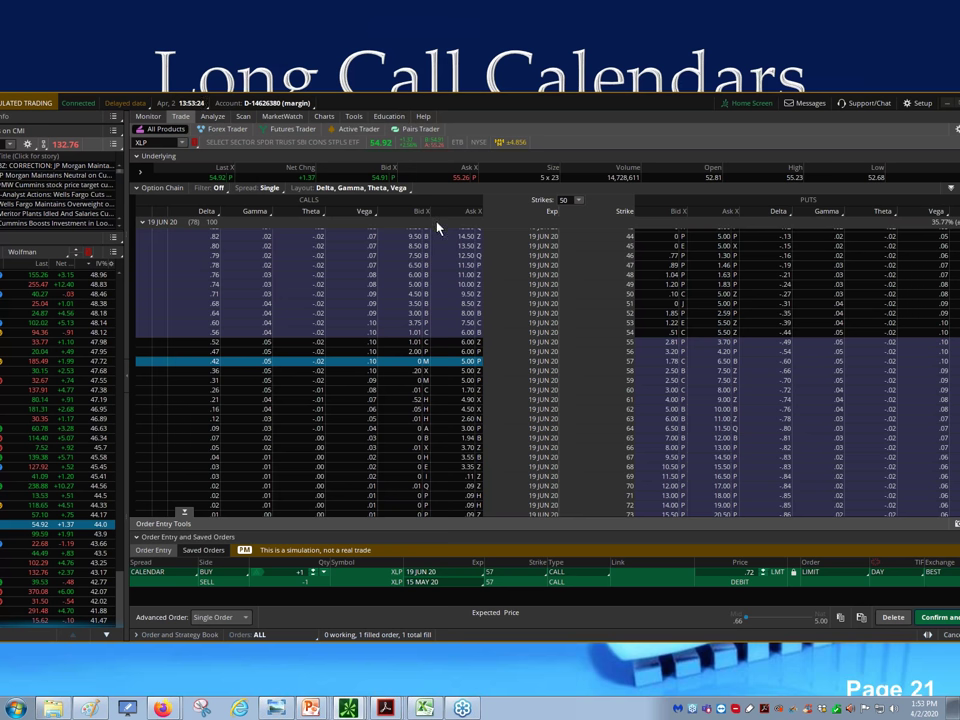
# View the XLP chart, then return to the Trade page with chain and Order Entry
pyautogui.click(333, 117)
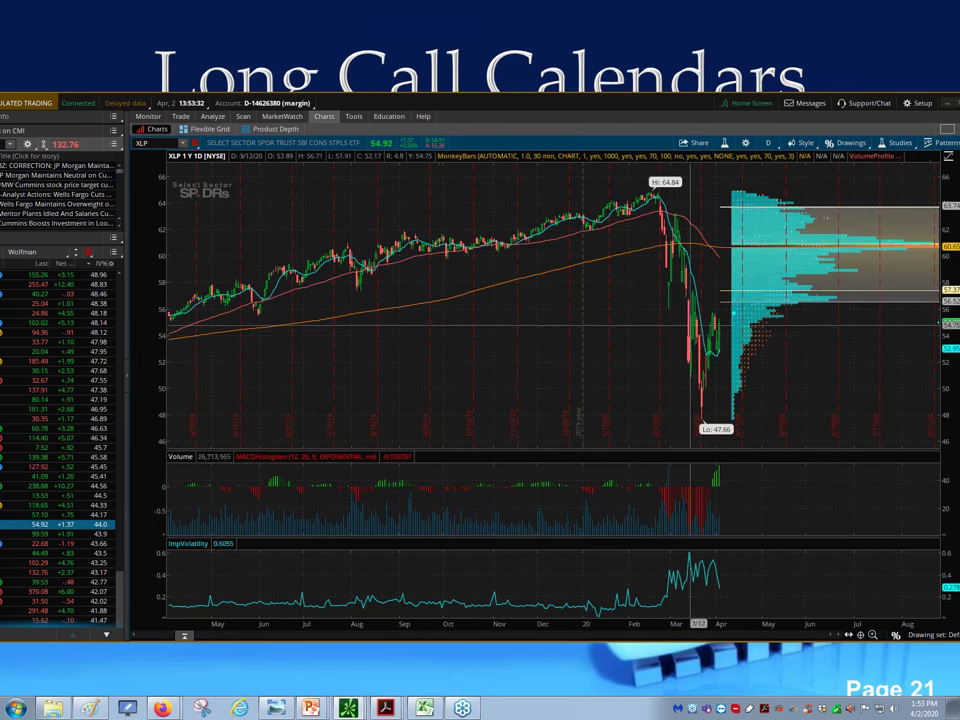
pyautogui.click(182, 117)
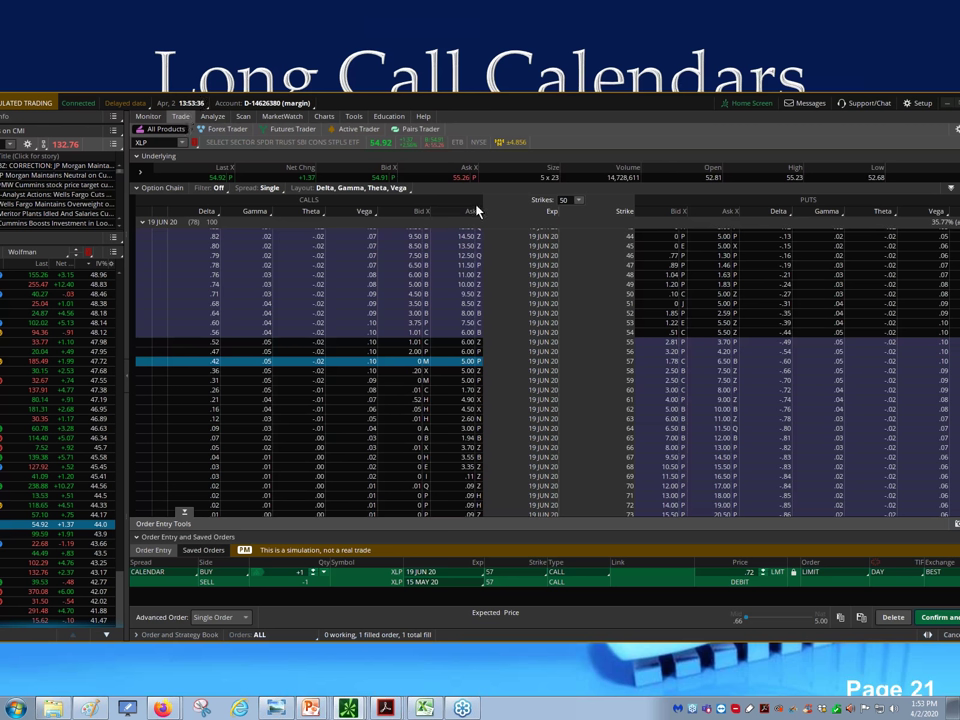
pyautogui.moveTo(280, 122)
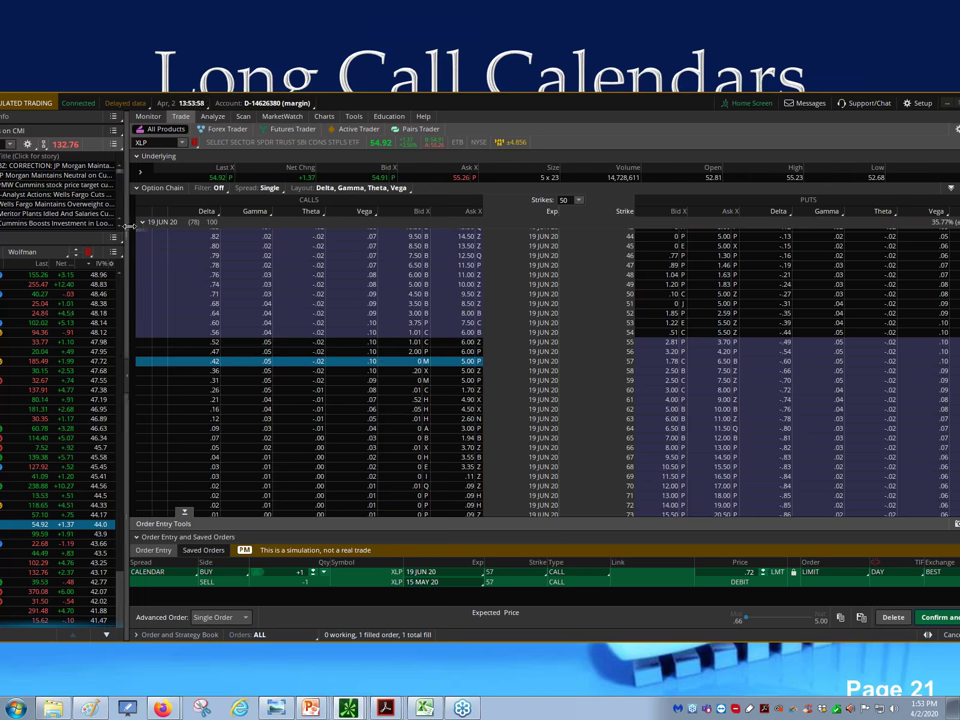
pyautogui.scroll(-2, 495, 343)
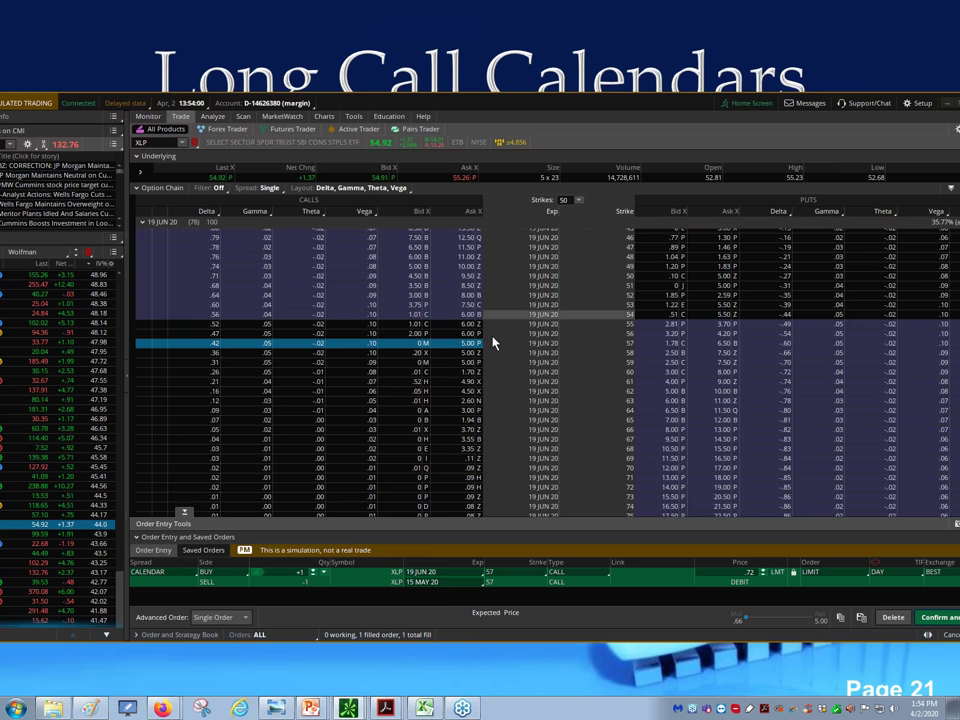
pyautogui.click(155, 222)
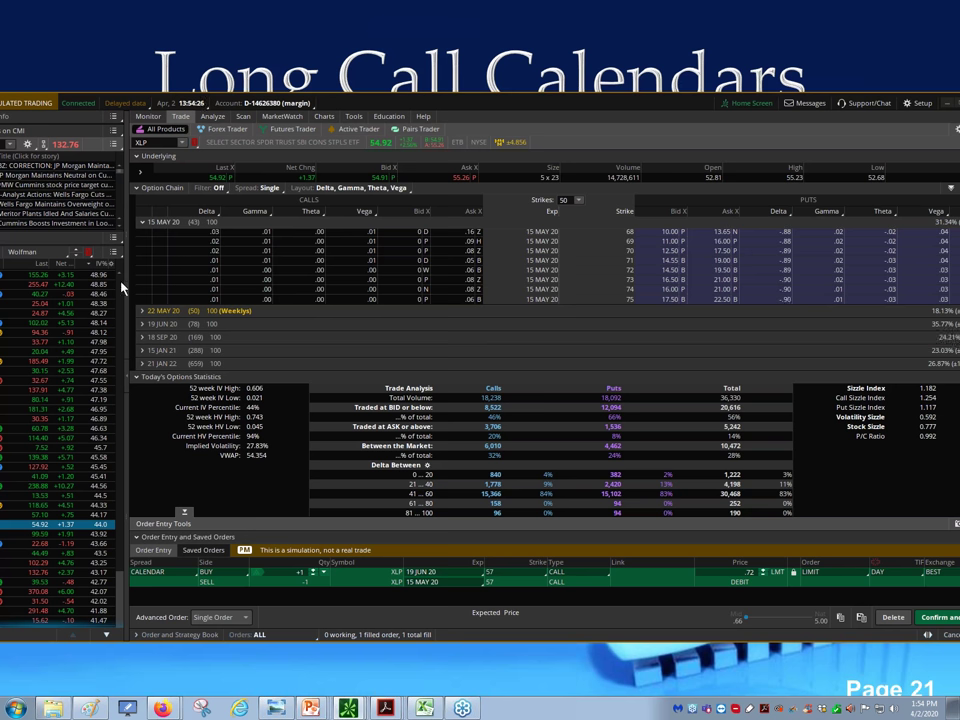
pyautogui.click(141, 324)
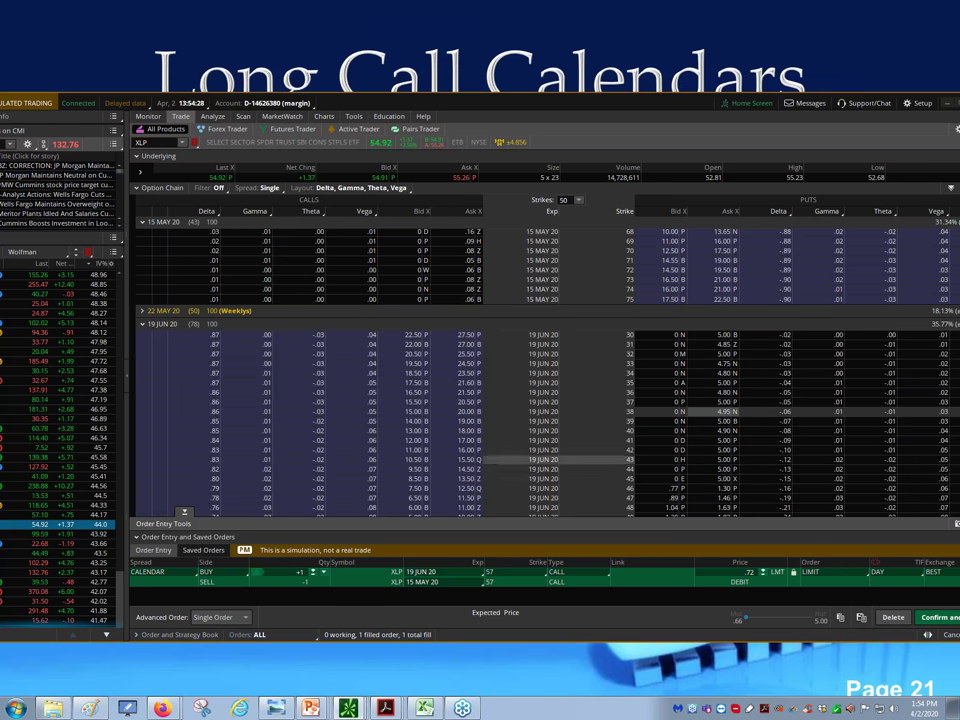
pyautogui.scroll(-3, 300, 400)
pyautogui.scroll(-3, 184, 512)
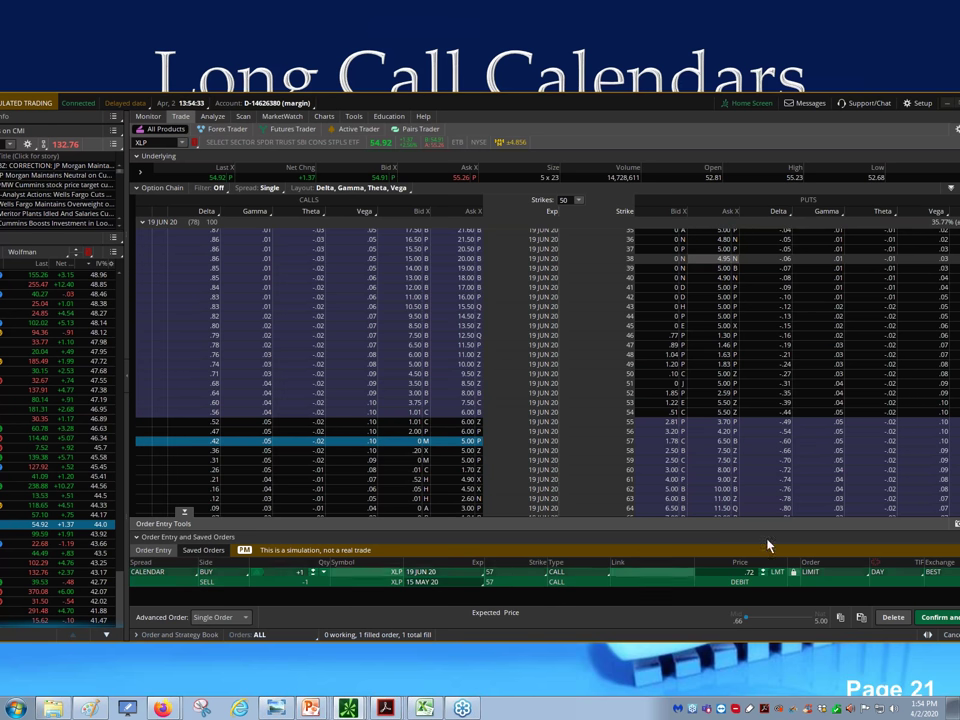
pyautogui.click(150, 142)
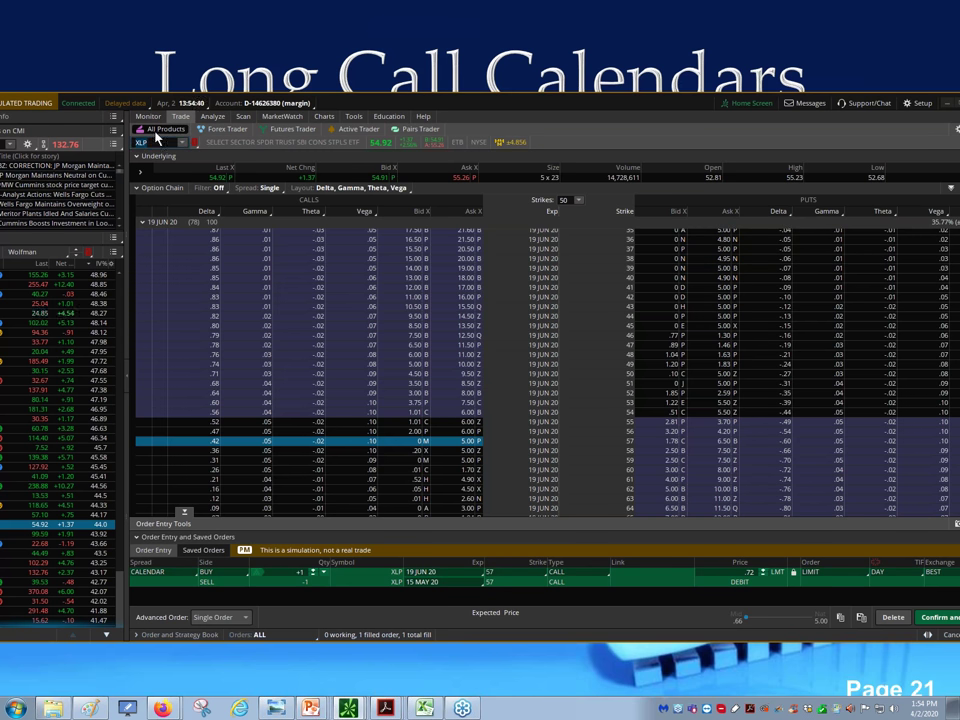
# Load COST quotes, hide the Trade Grid, and scroll the 15 MAY 20 option chain
pyautogui.write('COST')
pyautogui.press('Return')
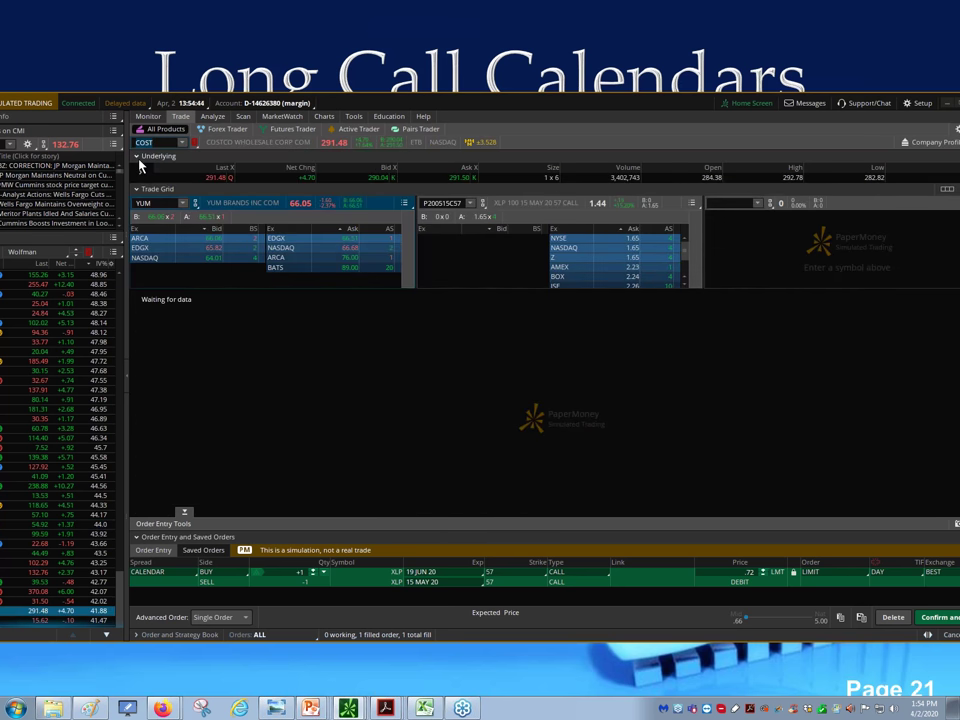
pyautogui.click(139, 190)
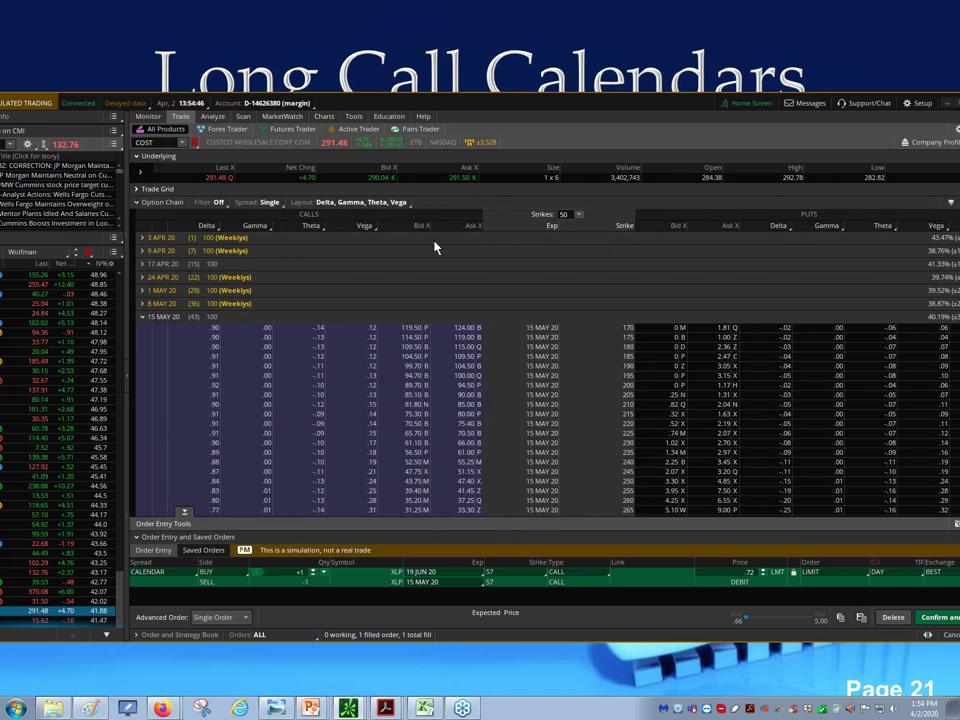
pyautogui.scroll(-3, 600, 314)
pyautogui.scroll(-5, 600, 314)
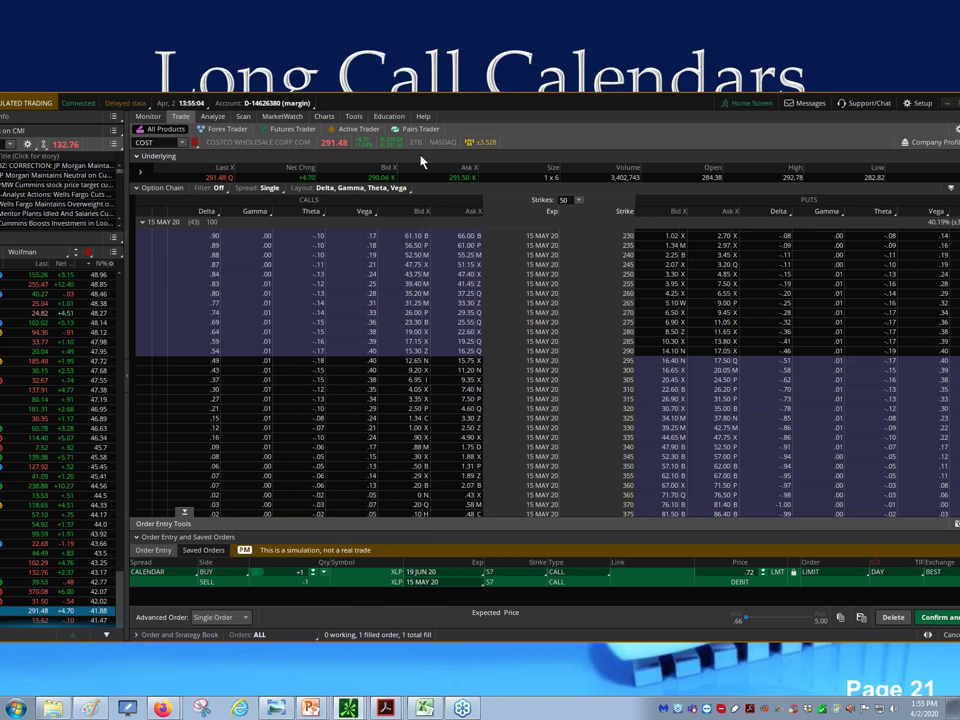
# Display Costco's one-year daily chart with volume profile, MACD and implied volatility panes
pyautogui.click(324, 116)
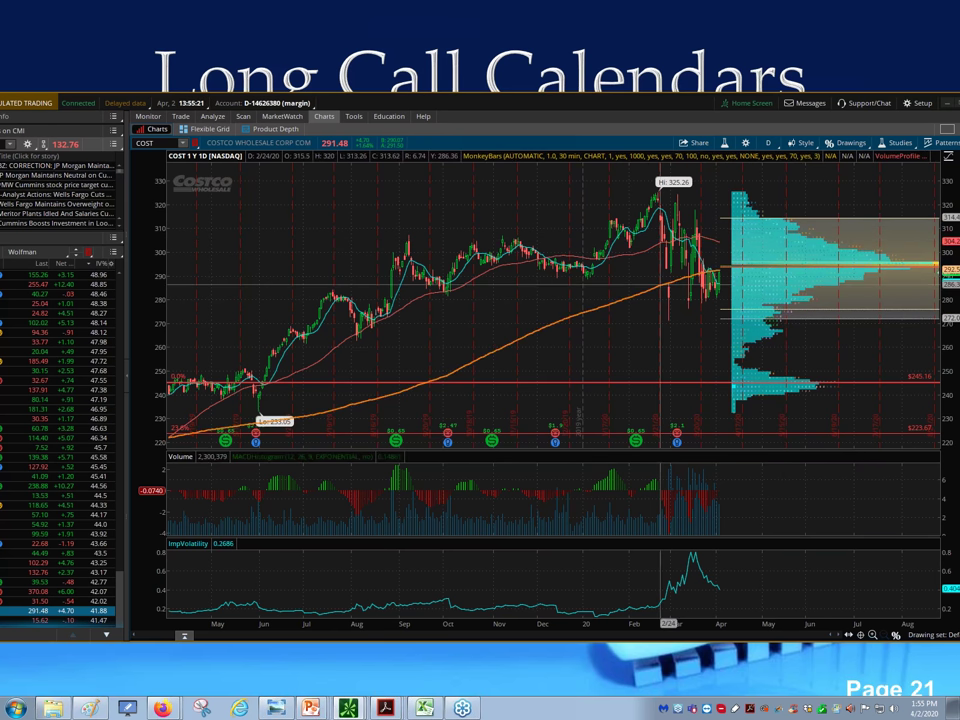
# Bring up the separate SPY chart window, change its symbol to COST, then minimize it
pyautogui.moveTo(385, 708)
pyautogui.moveTo(349, 713)
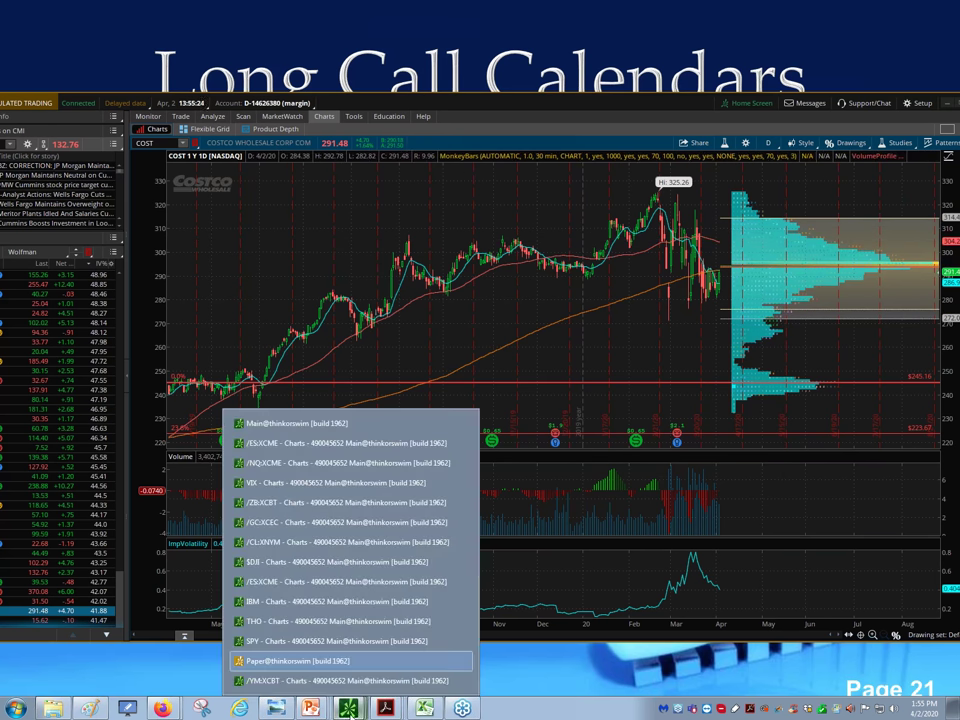
pyautogui.click(345, 641)
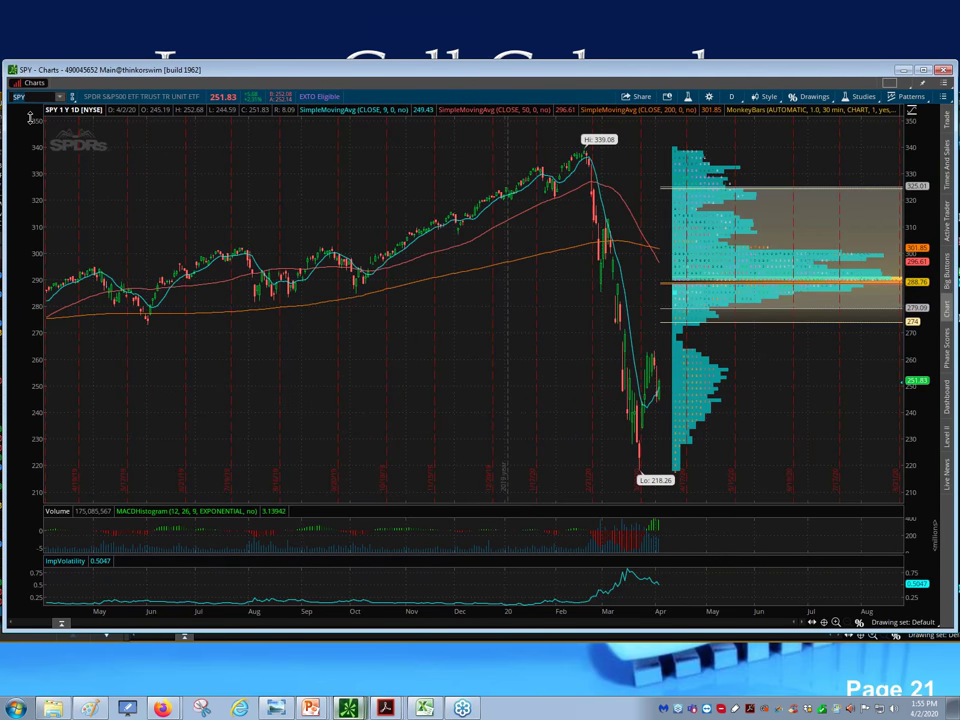
pyautogui.write('COST')
pyautogui.press('Return')
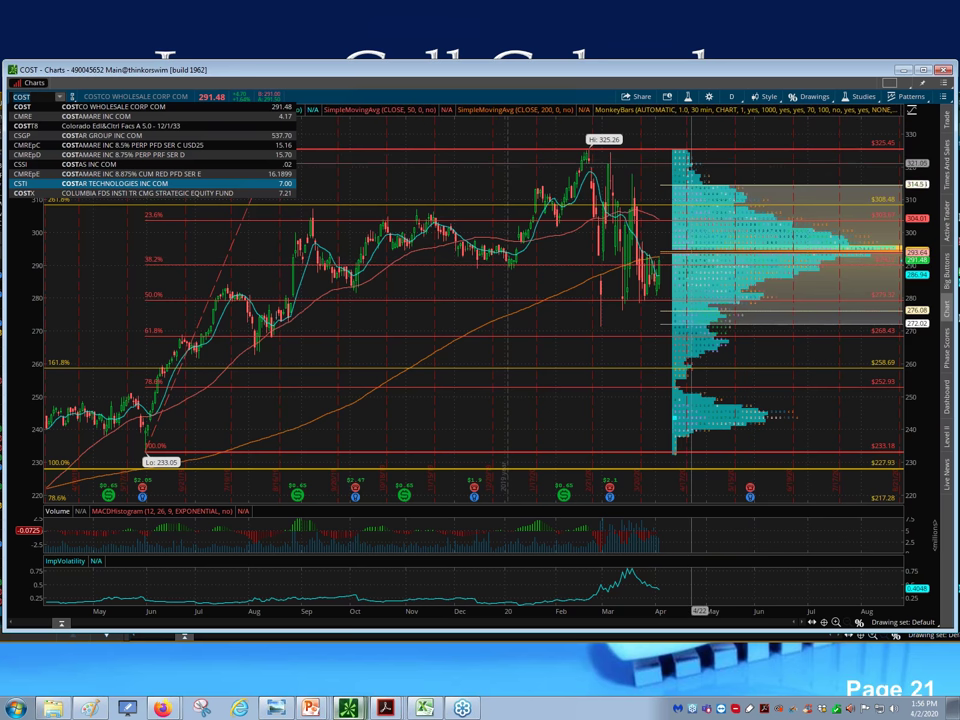
pyautogui.press('Up')
pyautogui.press('Up')
pyautogui.press('Up')
pyautogui.press('Up')
pyautogui.press('Up')
pyautogui.press('Up')
pyautogui.press('Up')
pyautogui.press('Up')
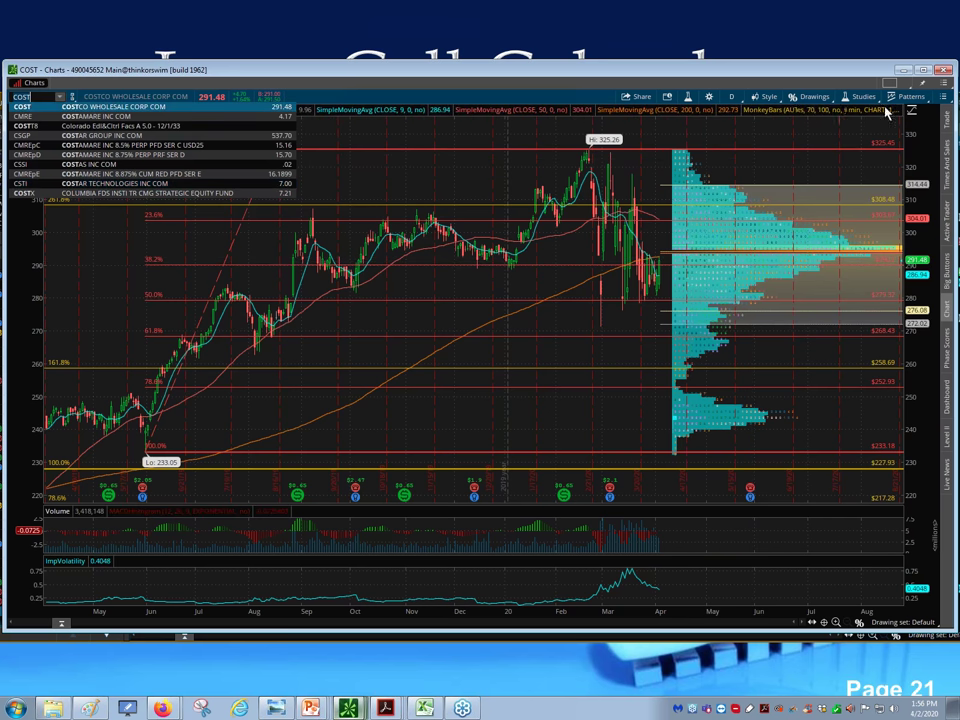
pyautogui.click(904, 70)
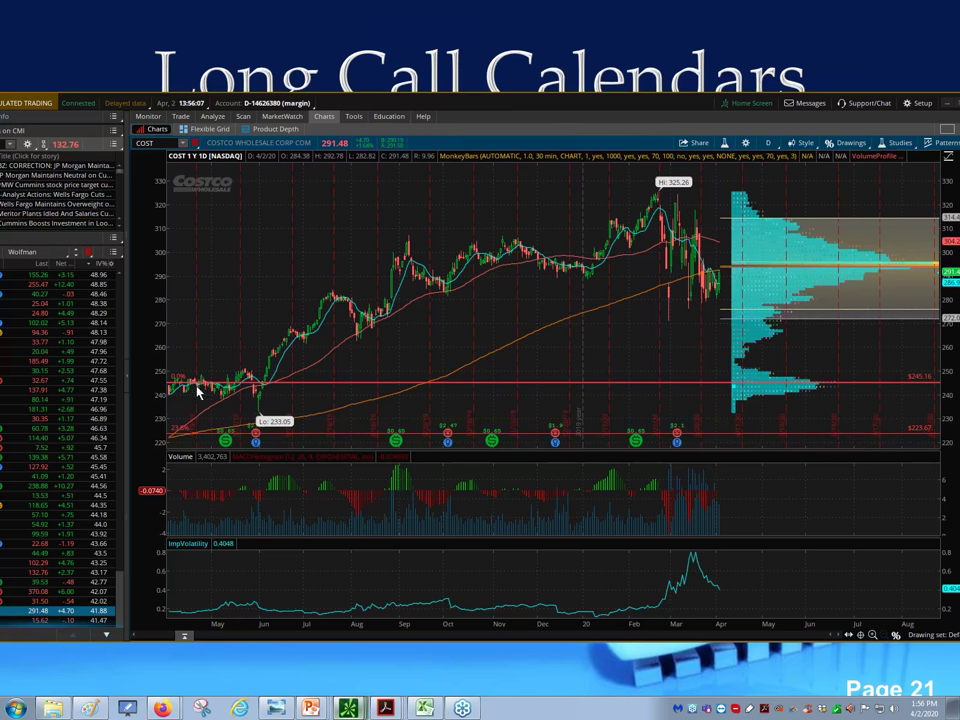
# Return to the COST 15 MAY 20 option chain, strikes 230–375 with Greeks
pyautogui.click(180, 116)
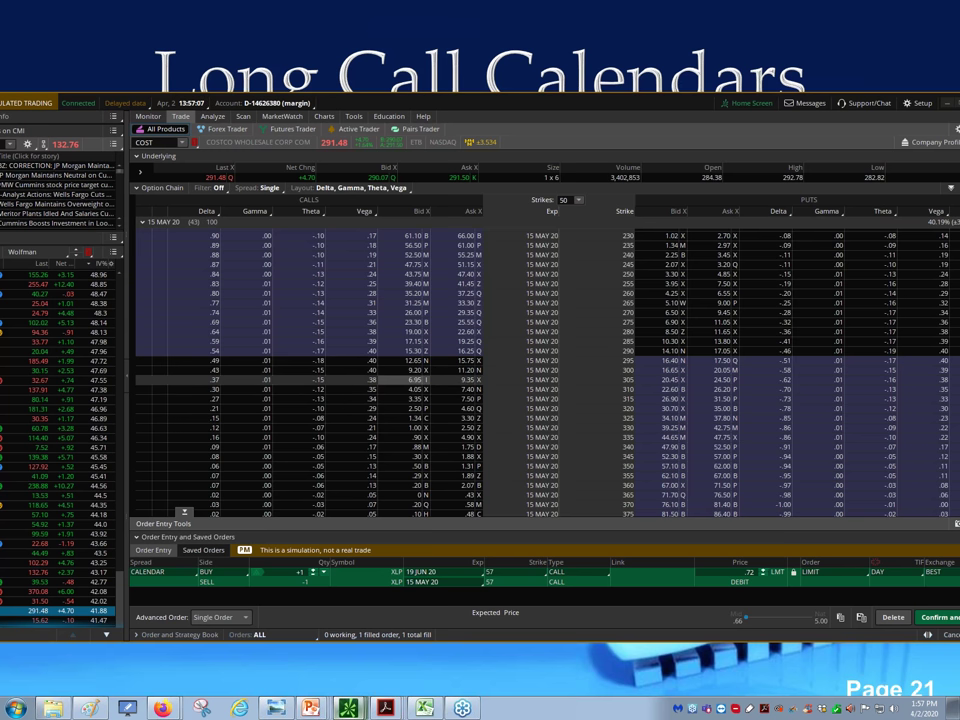
# Stage a COST 310 call calendar (sell 15 MAY 20, buy 19 JUN 20) and lower the limit one cent
pyautogui.click(415, 389)
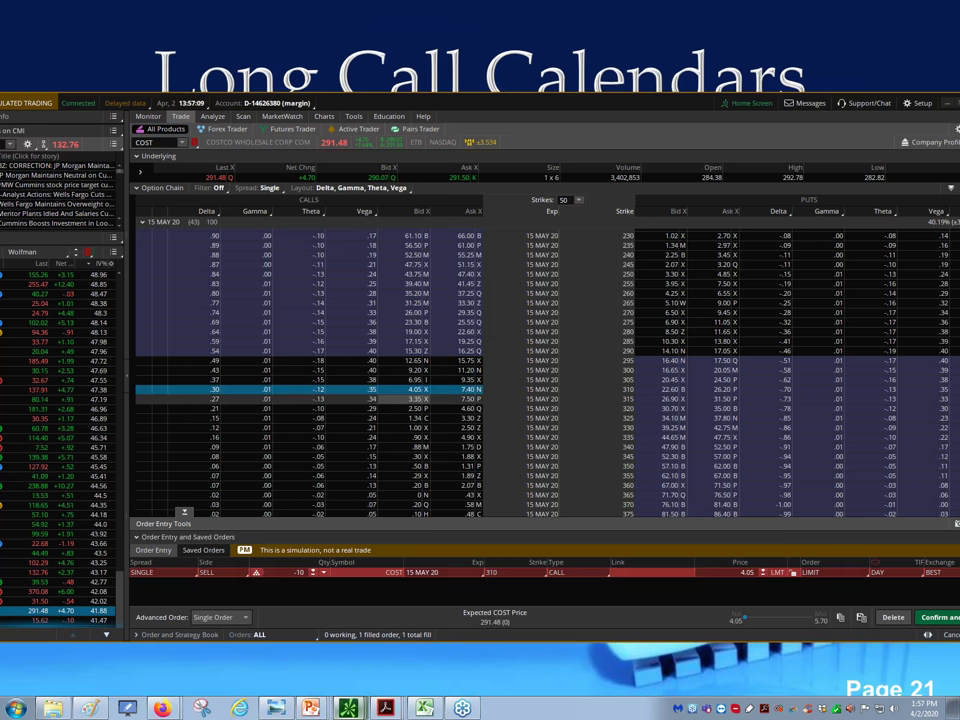
pyautogui.scroll(-6, 420, 342)
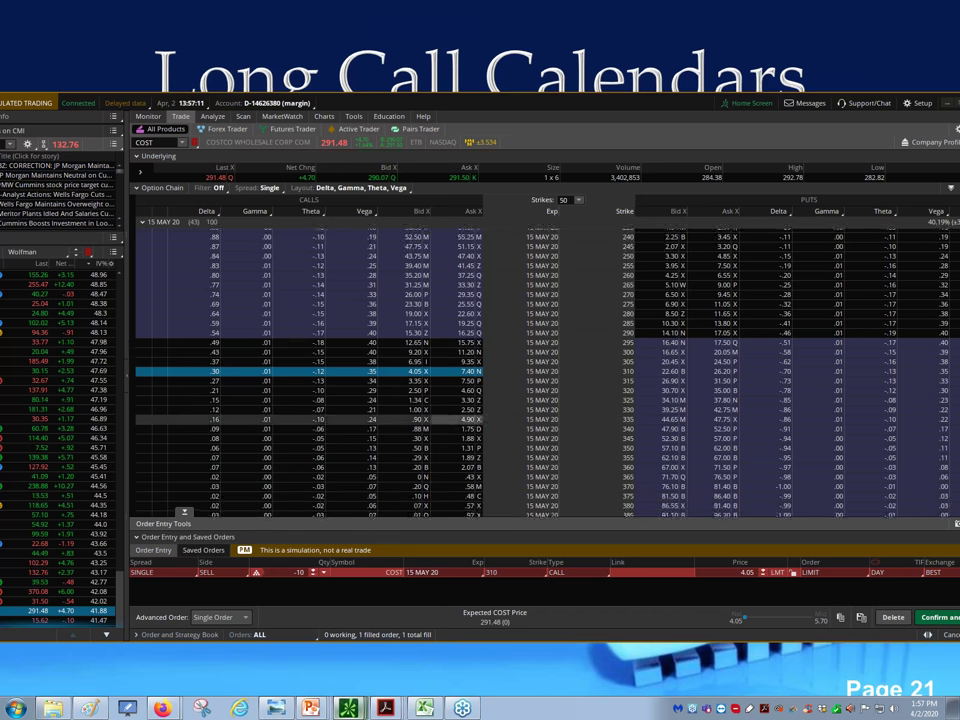
pyautogui.scroll(-9, 470, 383)
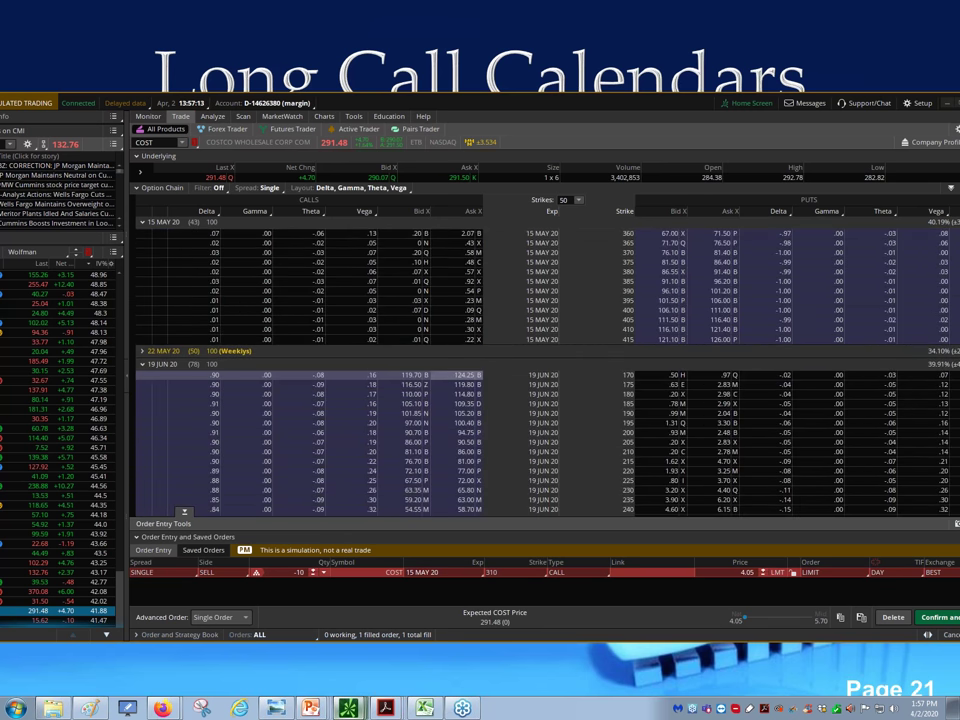
pyautogui.scroll(-2, 420, 370)
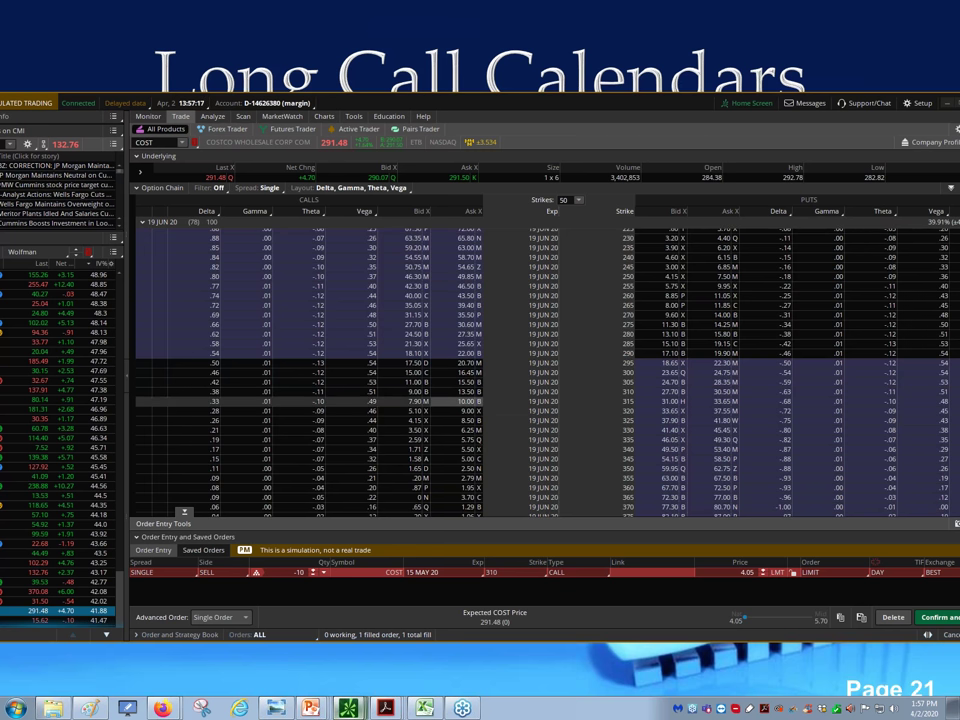
pyautogui.keyDown('ctrl'); pyautogui.click(466, 391); pyautogui.keyUp('ctrl')
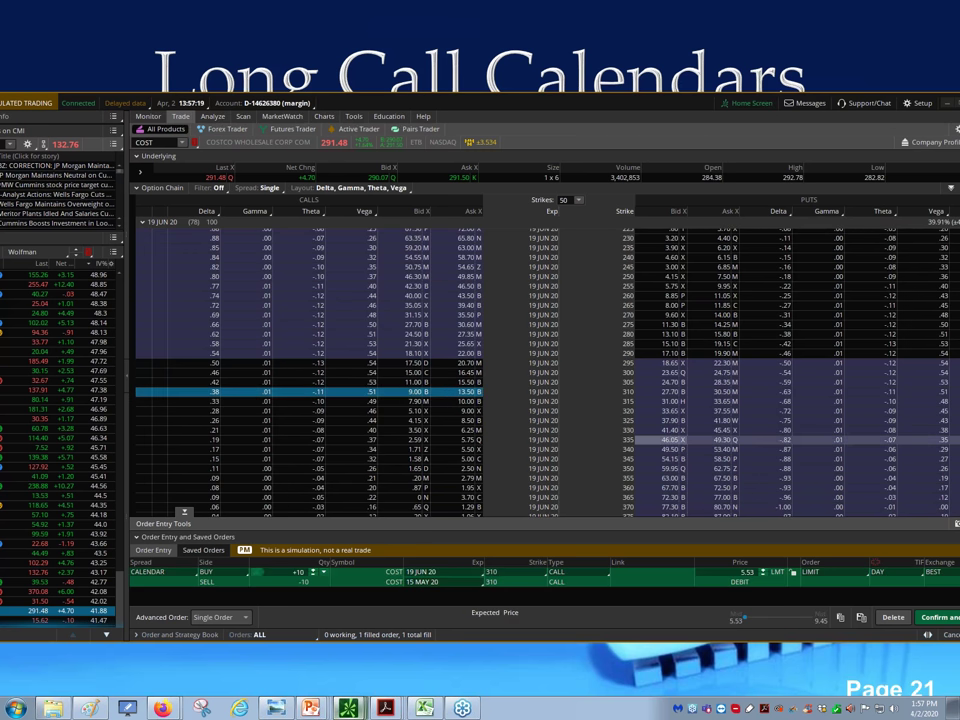
pyautogui.click(762, 578)
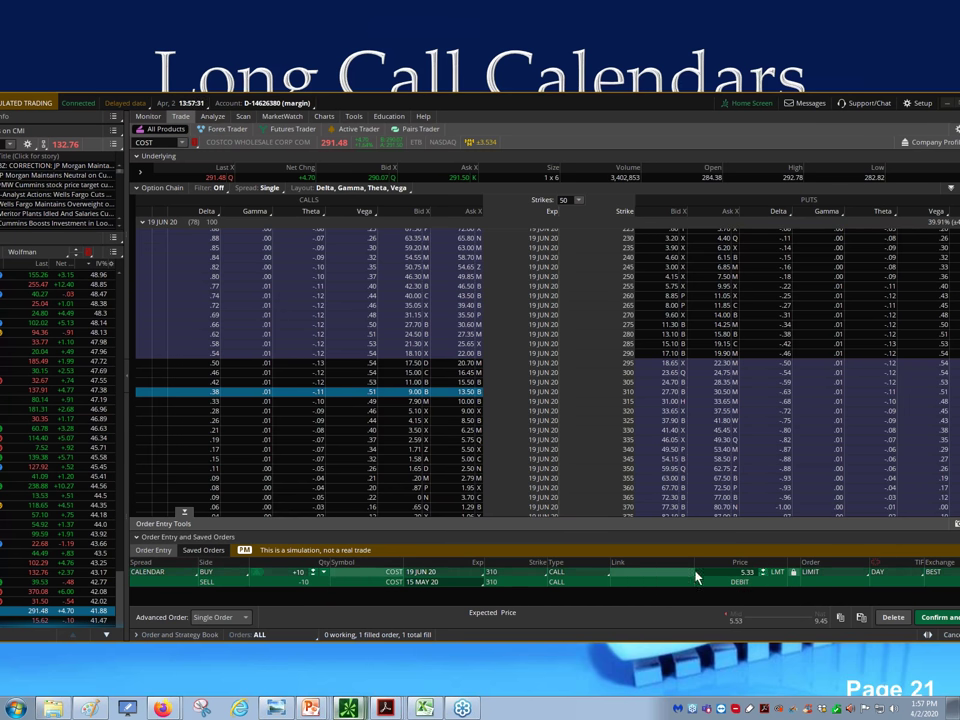
# Reduce the calendar quantity from ten contracts to one (+1/-1)
pyautogui.click(315, 578)
pyautogui.click(315, 578)
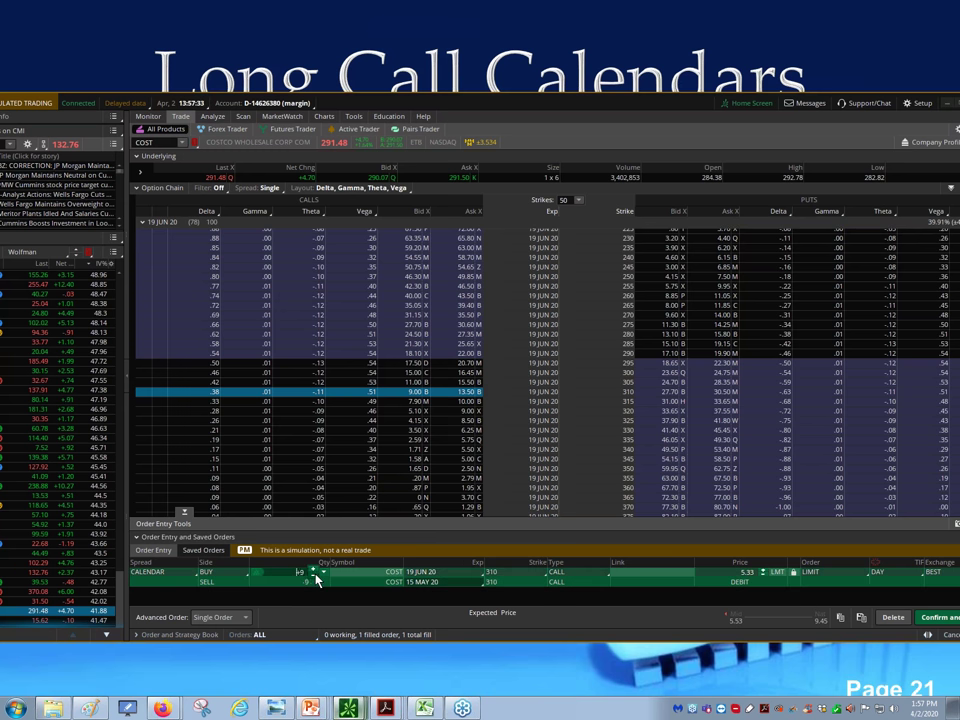
pyautogui.click(314, 578)
pyautogui.click(314, 578)
pyautogui.click(313, 578)
pyautogui.click(313, 578)
pyautogui.click(313, 578)
pyautogui.click(313, 578)
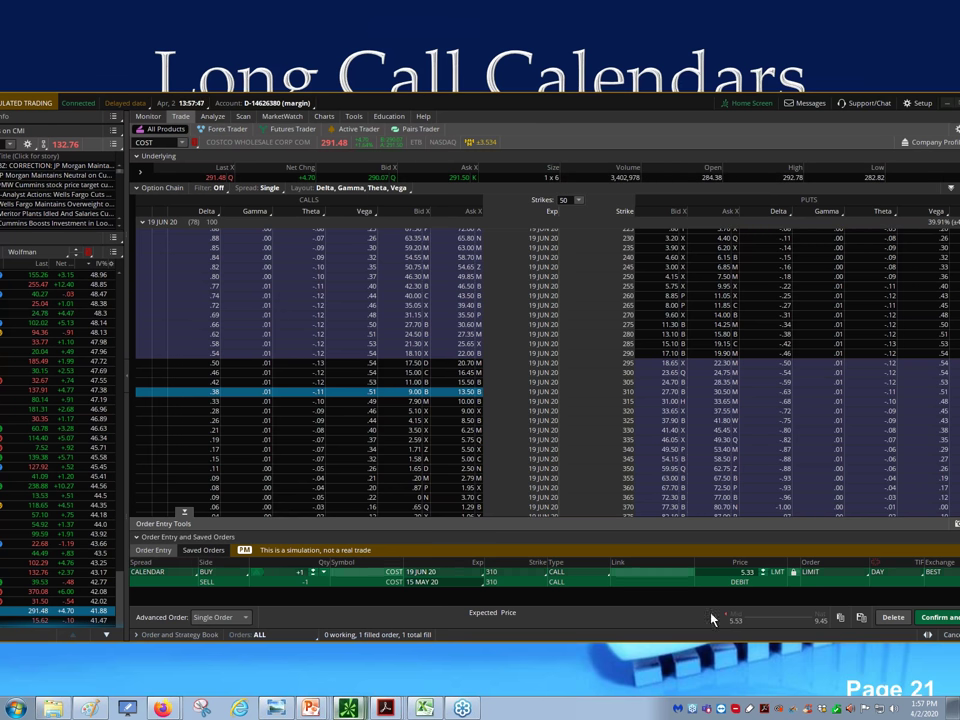
# Switch the COST chain layout to 'Volume, Open Interest' and scroll up to the 15 MAY 20 expiry
pyautogui.click(365, 190)
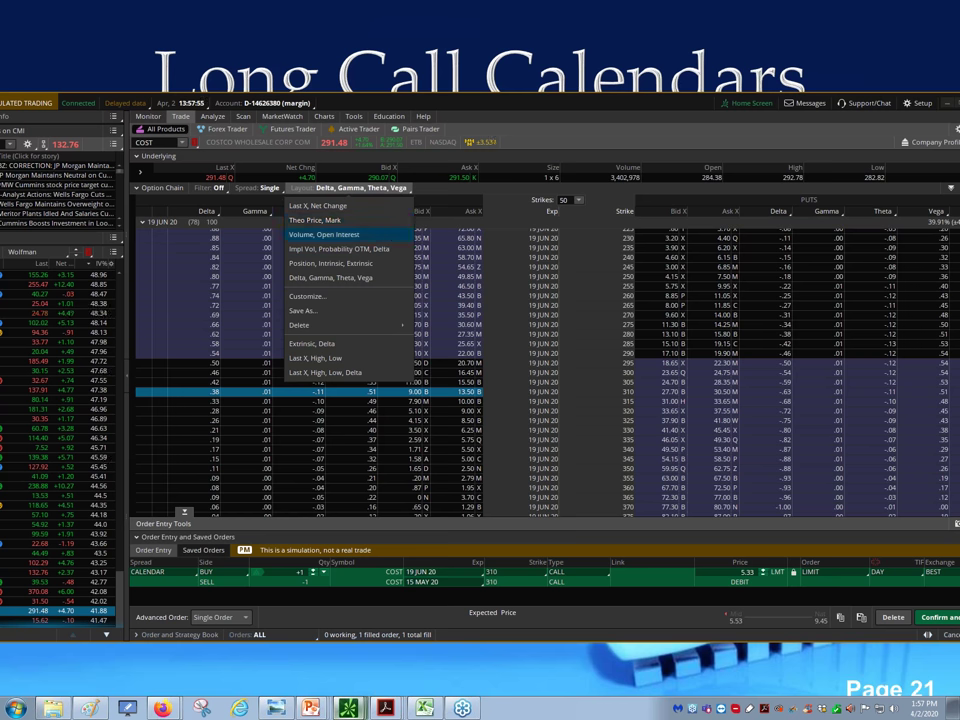
pyautogui.click(330, 234)
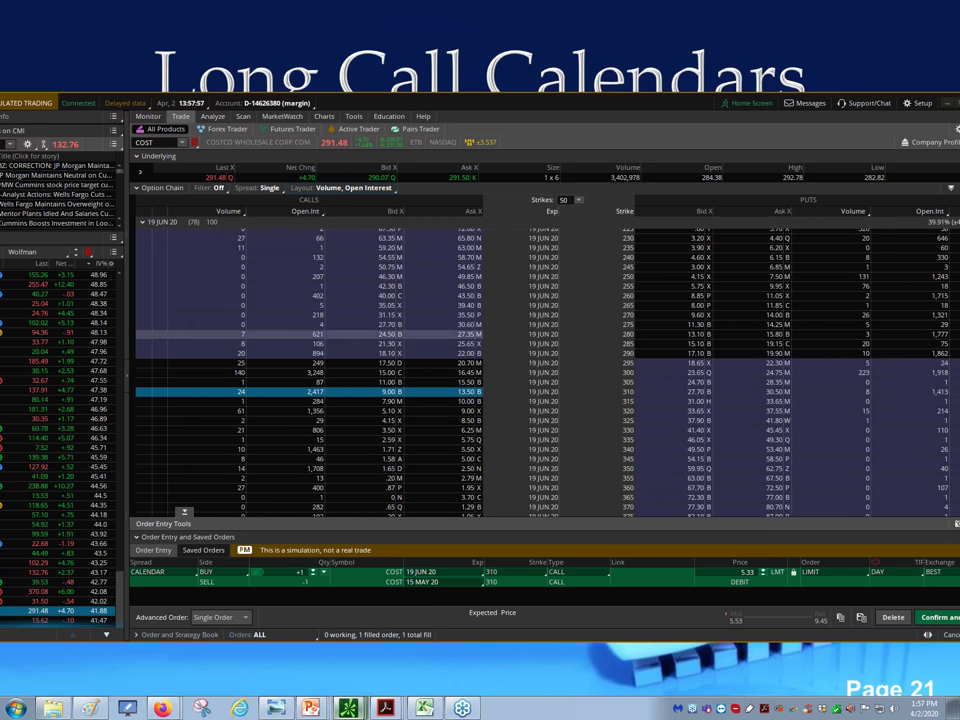
pyautogui.scroll(1, 311, 401)
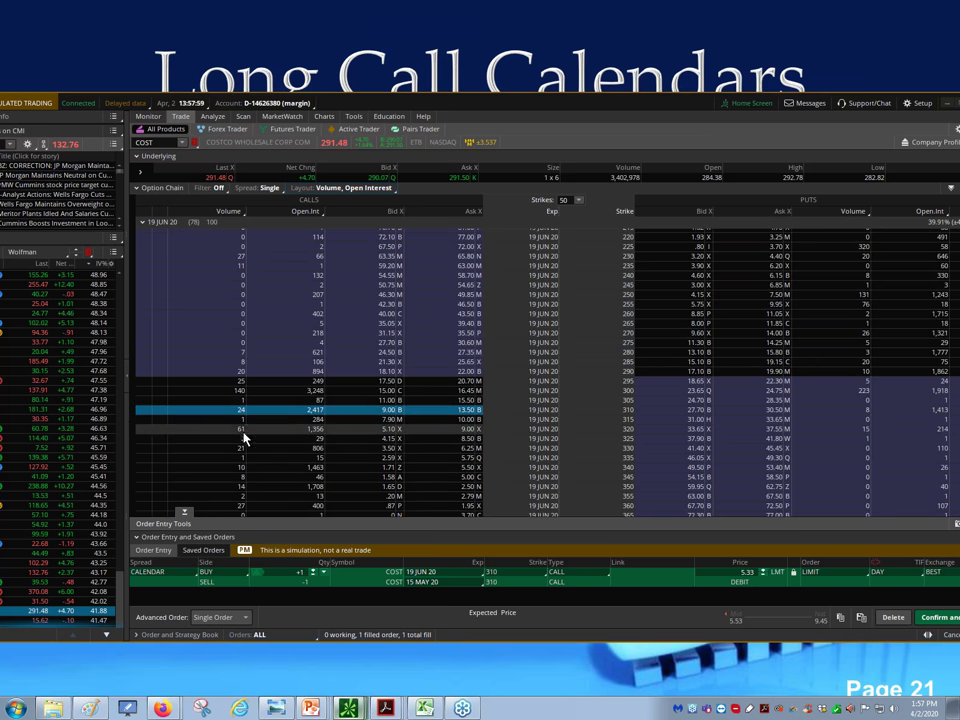
pyautogui.scroll(10, 326, 394)
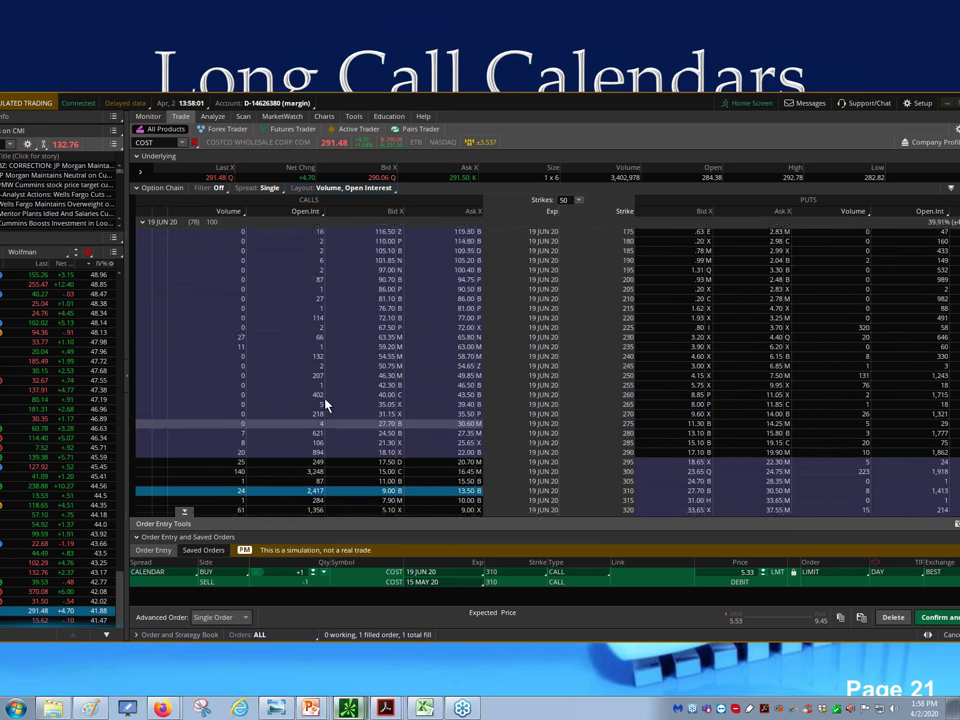
pyautogui.scroll(8, 326, 394)
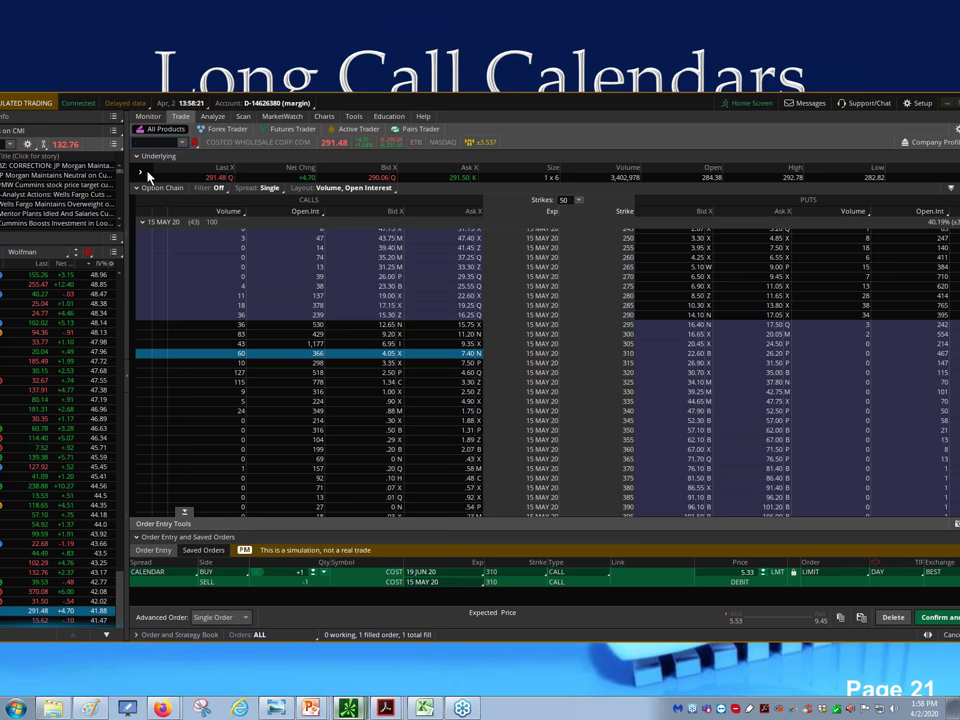
# Briefly load THO, return to COST, and run Analyze trade on the one-lot 310 call calendar
pyautogui.write('O')
pyautogui.press('Return')
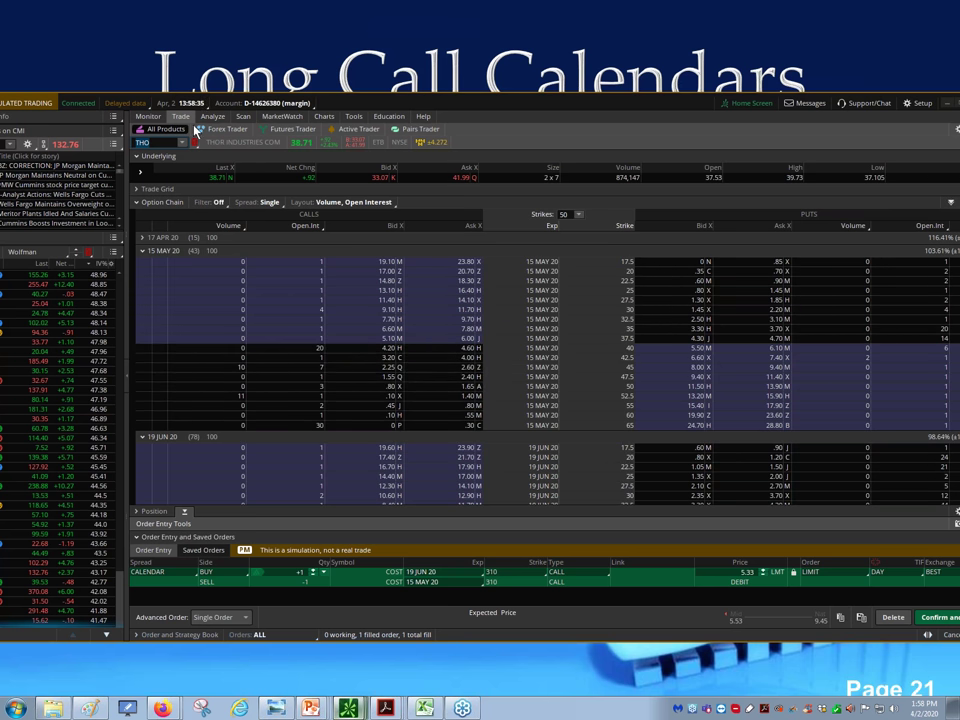
pyautogui.moveTo(155, 121)
pyautogui.press('BackSpace')
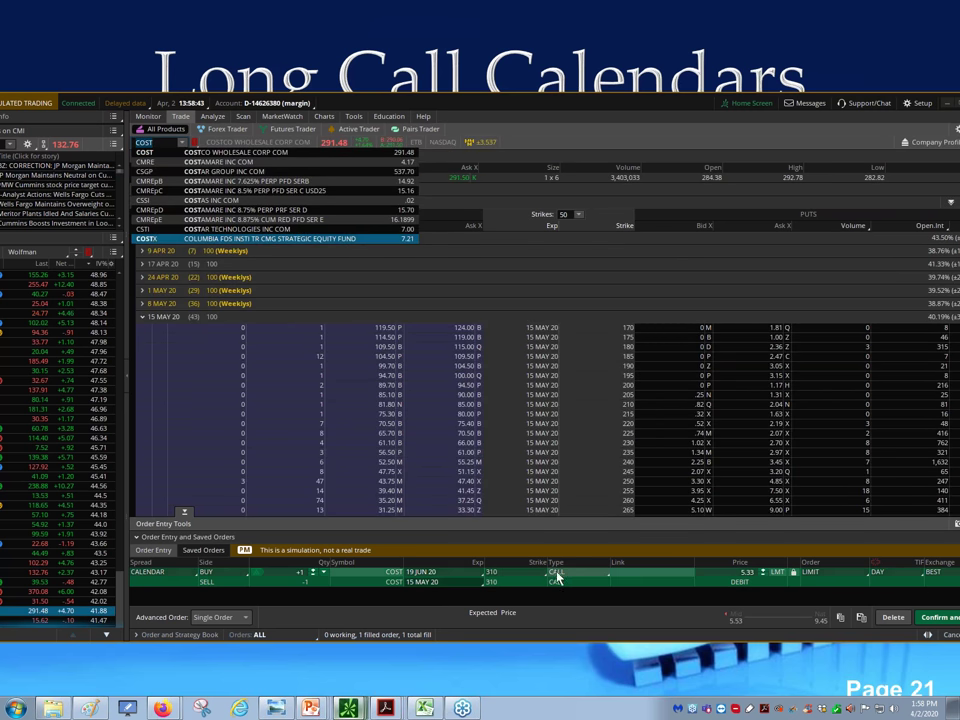
pyautogui.rightClick(624, 583)
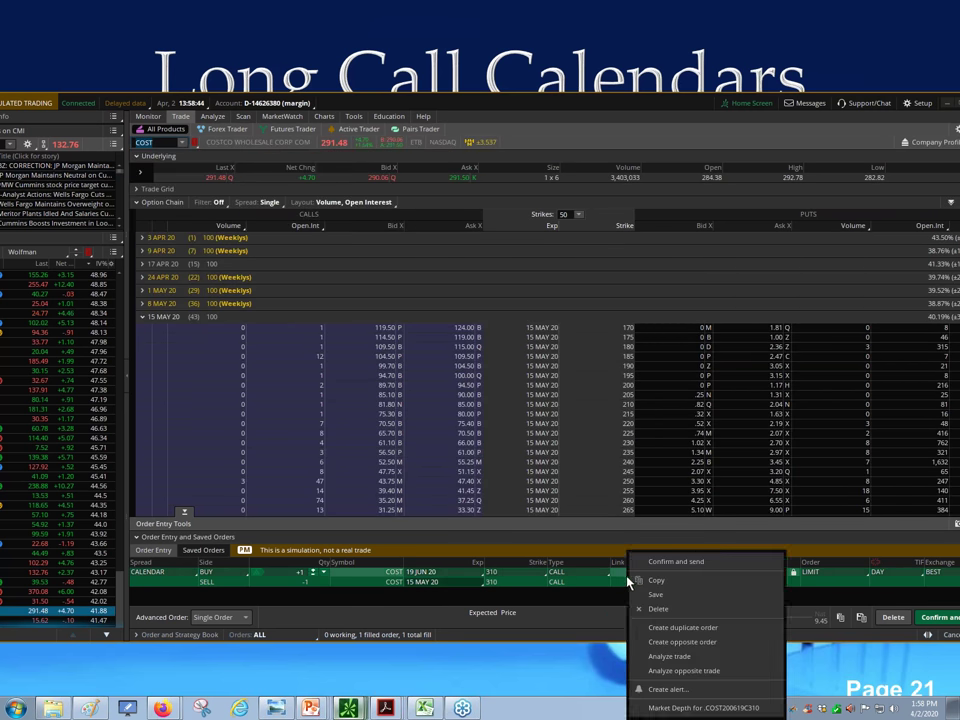
pyautogui.click(684, 660)
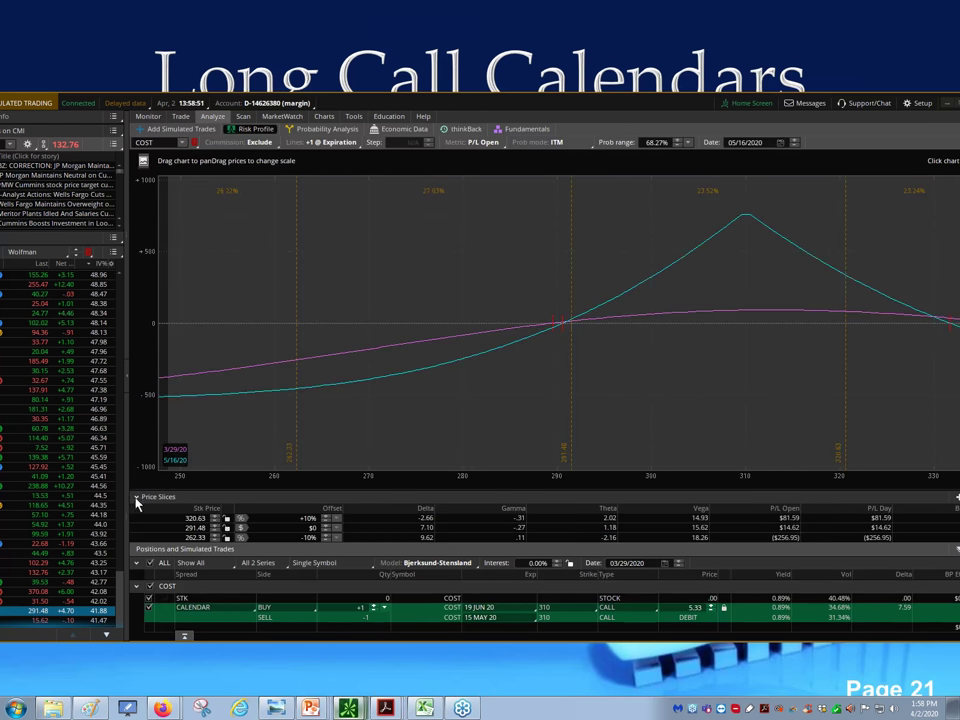
# Collapse Price Slices, rescale the price axis to about 190–480, center the curve, and narrow the window
pyautogui.click(137, 497)
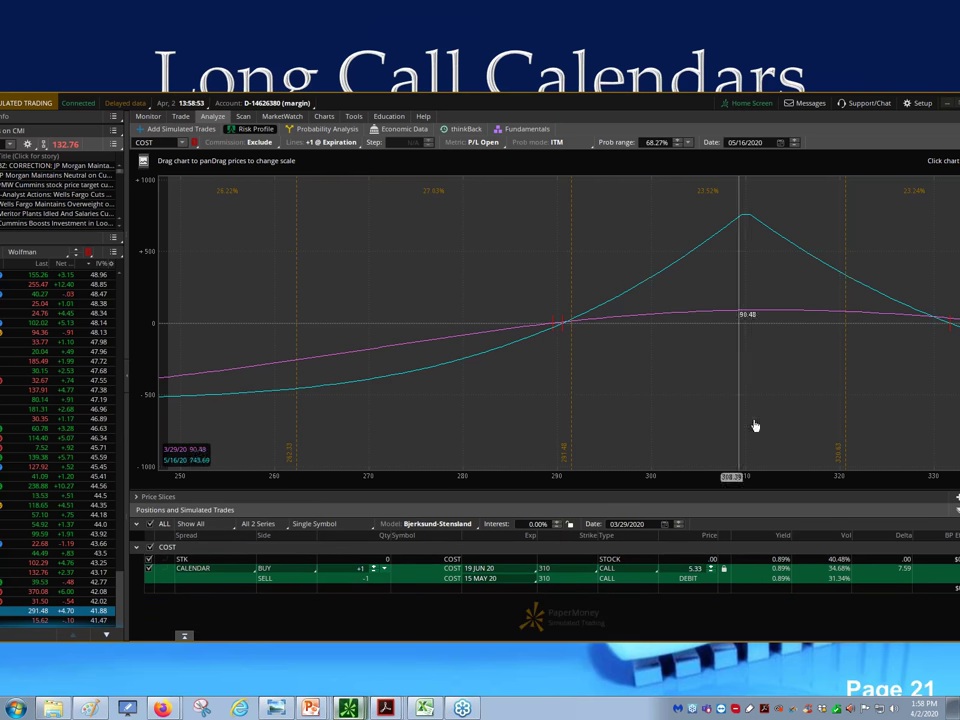
pyautogui.moveTo(720, 487); pyautogui.dragTo(330, 467)
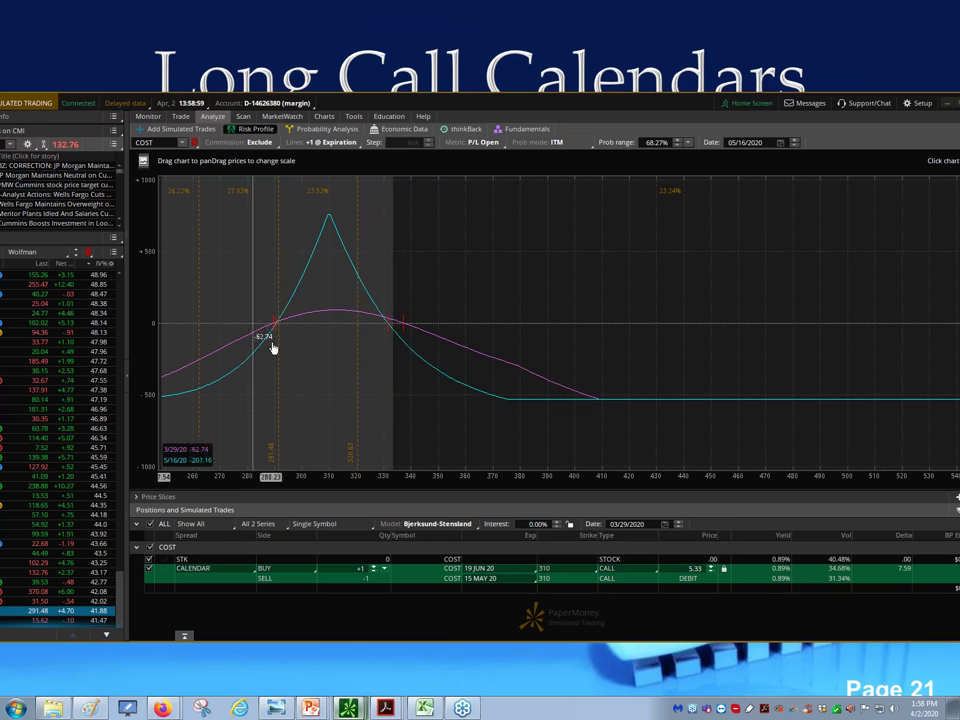
pyautogui.moveTo(425, 409); pyautogui.dragTo(594, 399)
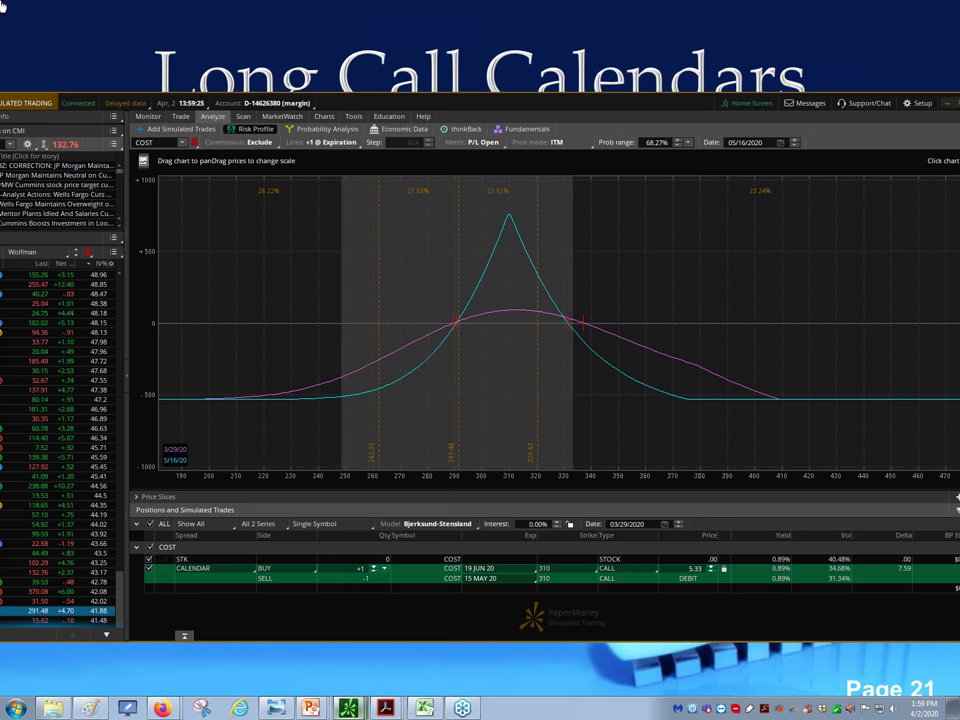
pyautogui.moveTo(959, 484); pyautogui.dragTo(896, 484)
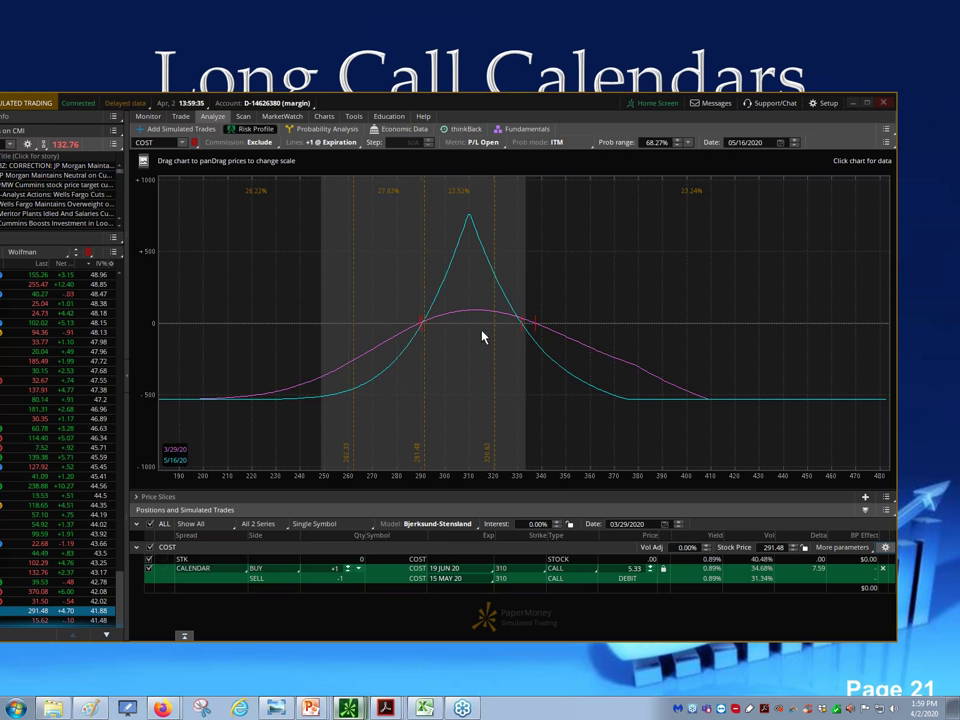
# Try volatility adjustments between -2.10% and +7.30%, settling at +3.90%
pyautogui.click(707, 550)
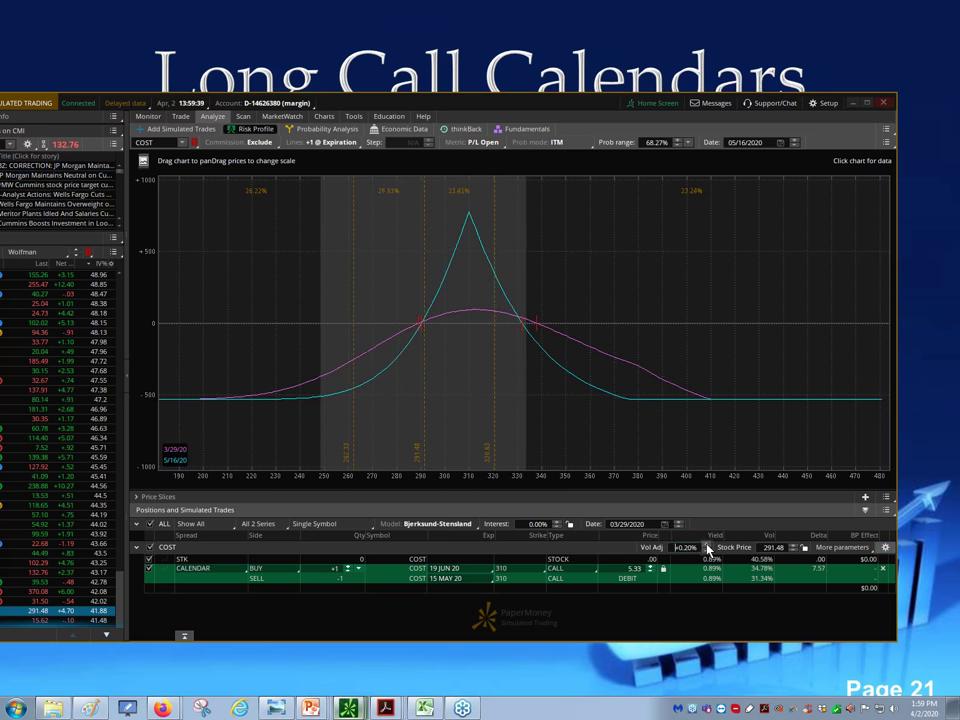
pyautogui.moveTo(707, 550); pyautogui.dragTo(707, 550)
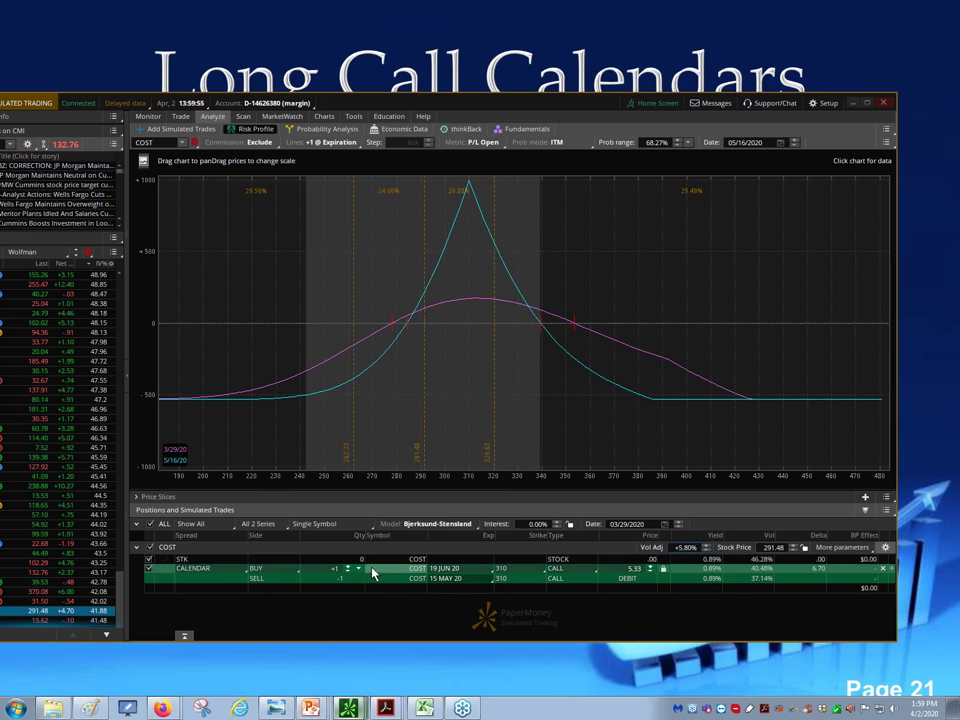
pyautogui.click(706, 543)
pyautogui.click(706, 543)
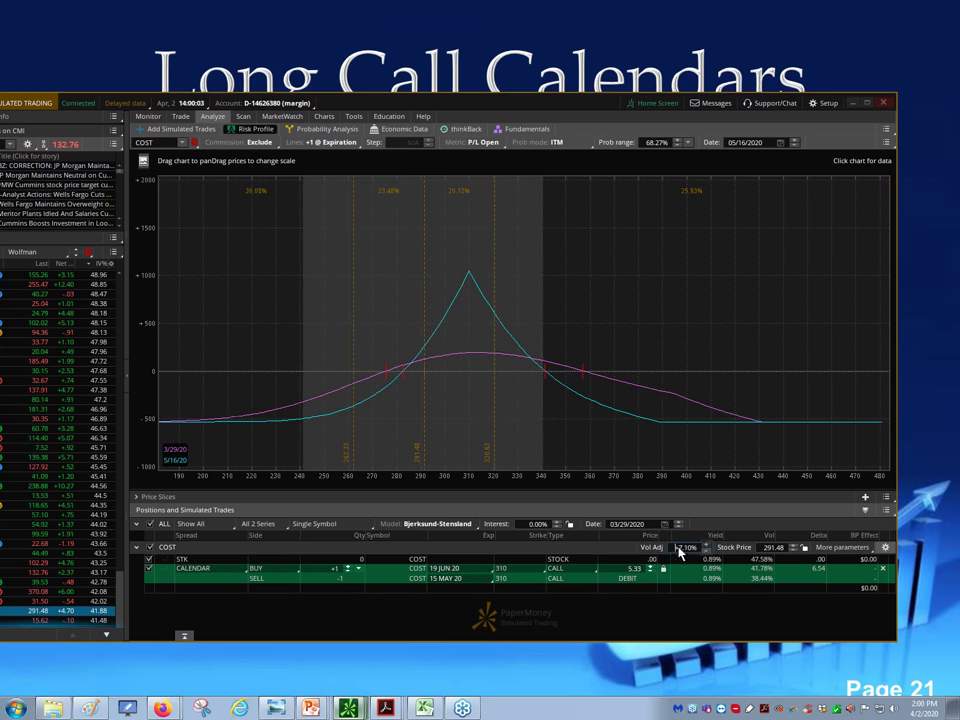
pyautogui.click(705, 552)
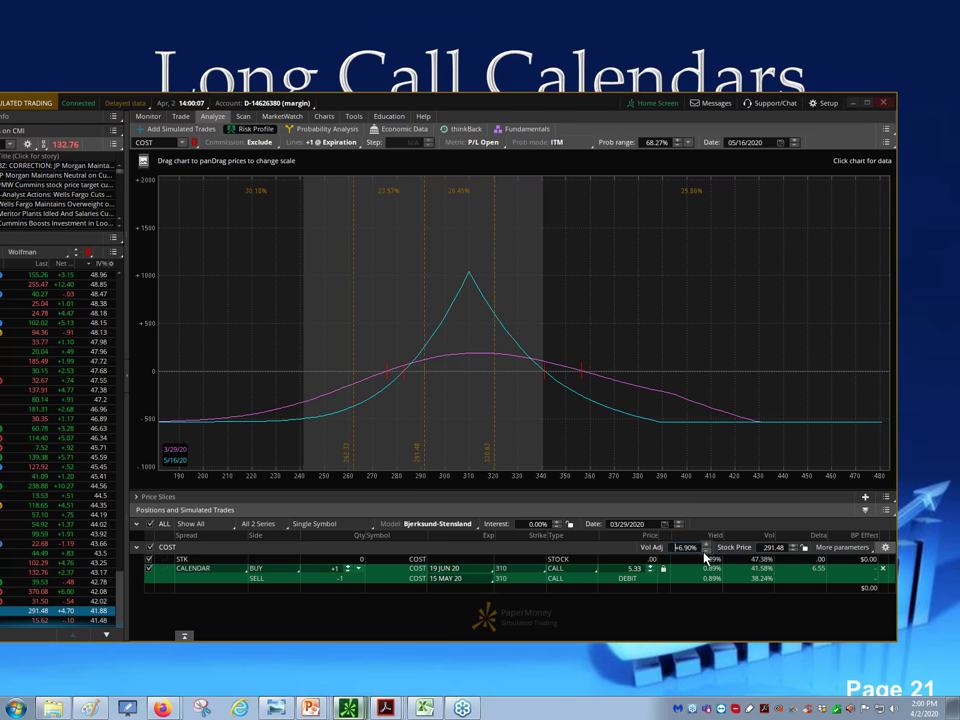
pyautogui.click(705, 545)
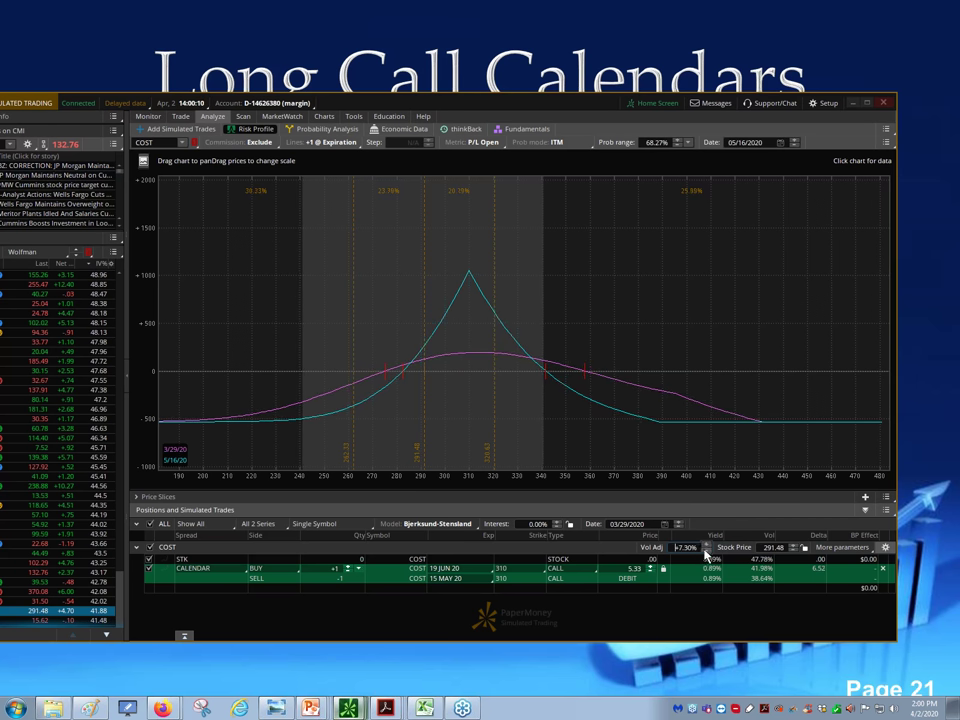
pyautogui.click(705, 552)
pyautogui.click(705, 552)
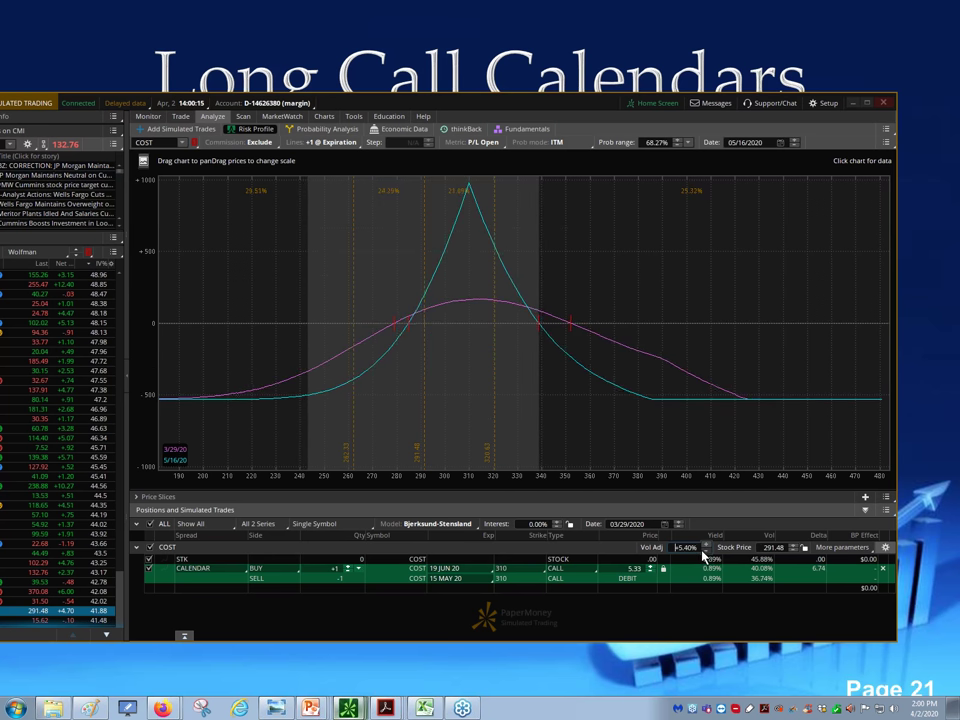
pyautogui.click(705, 552)
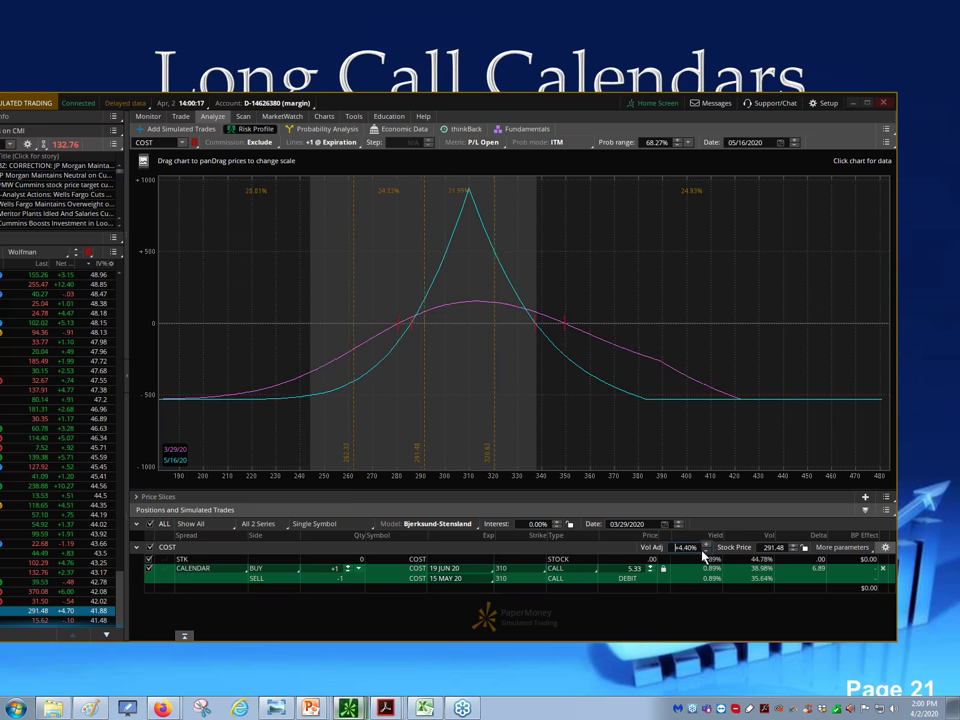
pyautogui.click(705, 552)
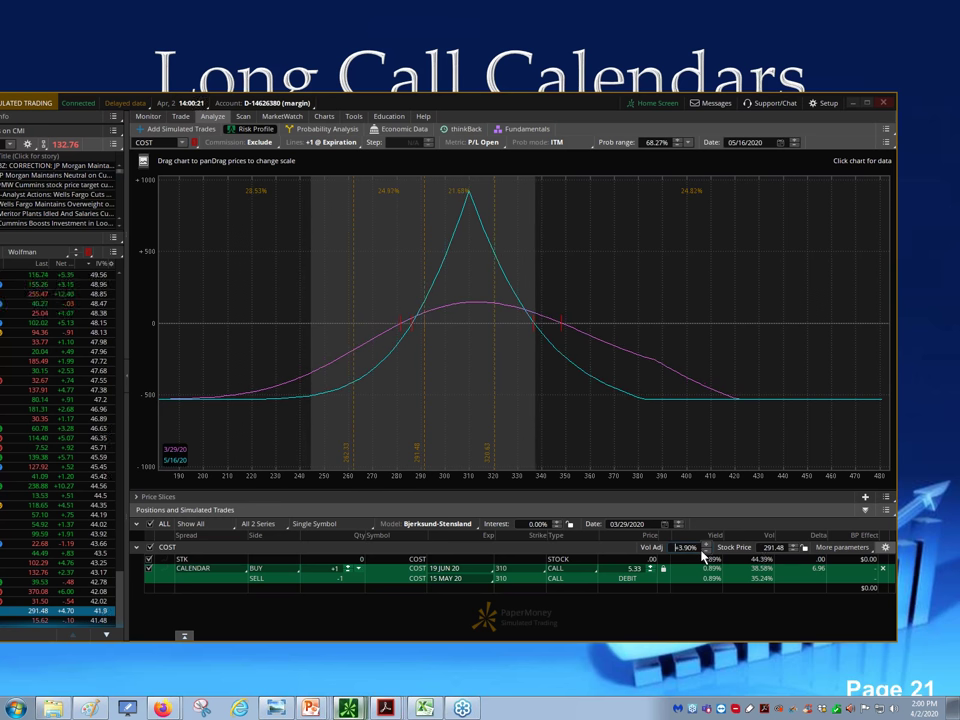
# Step the volatility adjustment down from +3.90% to 0.00%
pyautogui.click(705, 552)
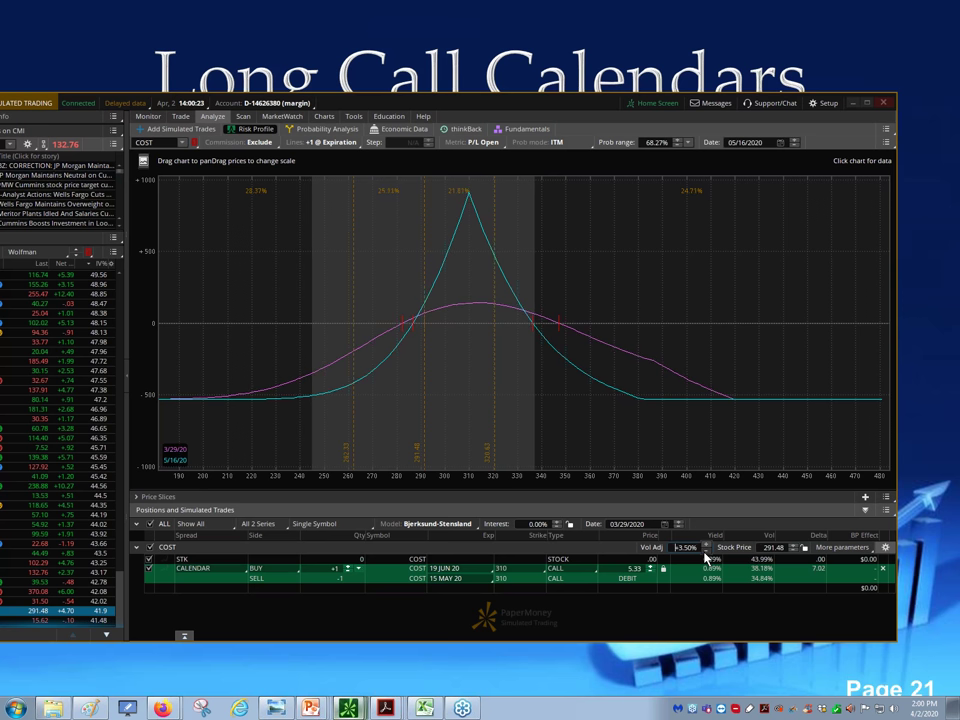
pyautogui.click(705, 552)
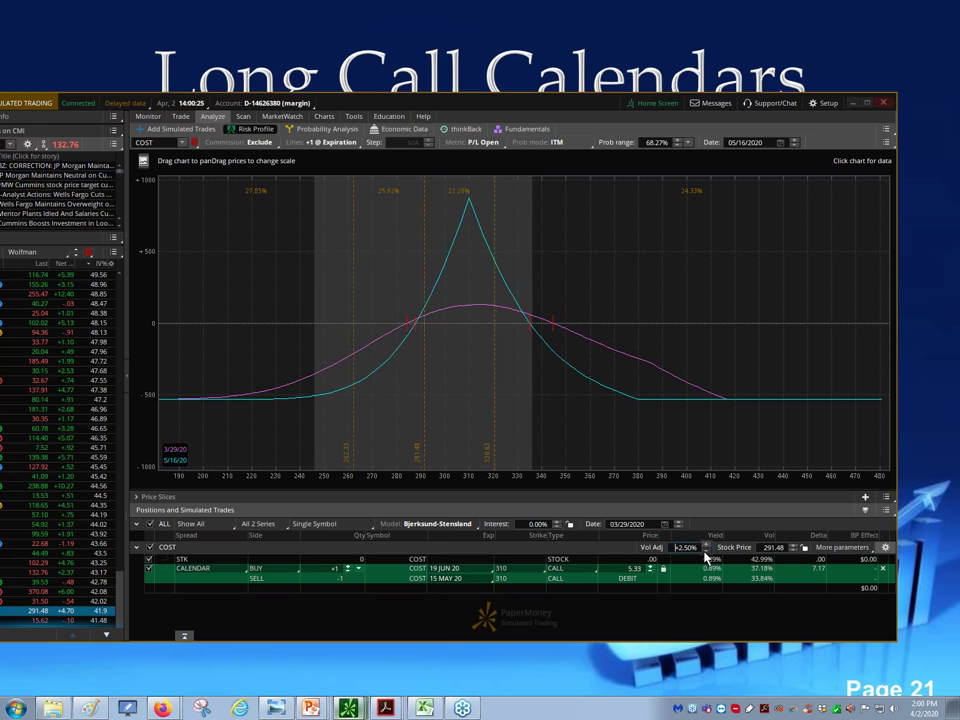
pyautogui.click(705, 552)
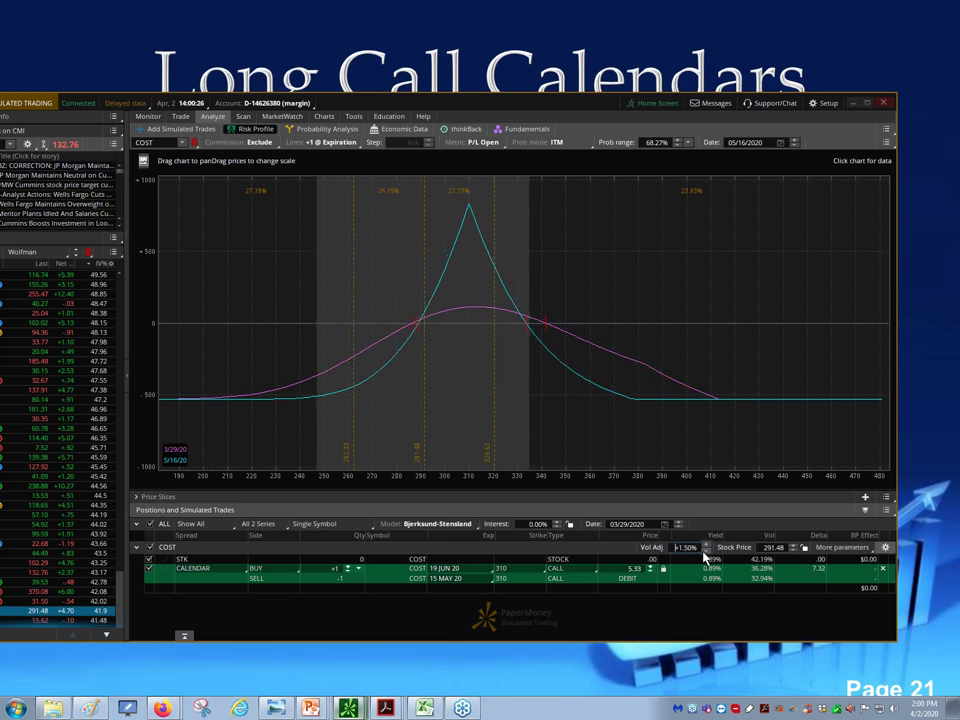
pyautogui.click(705, 552)
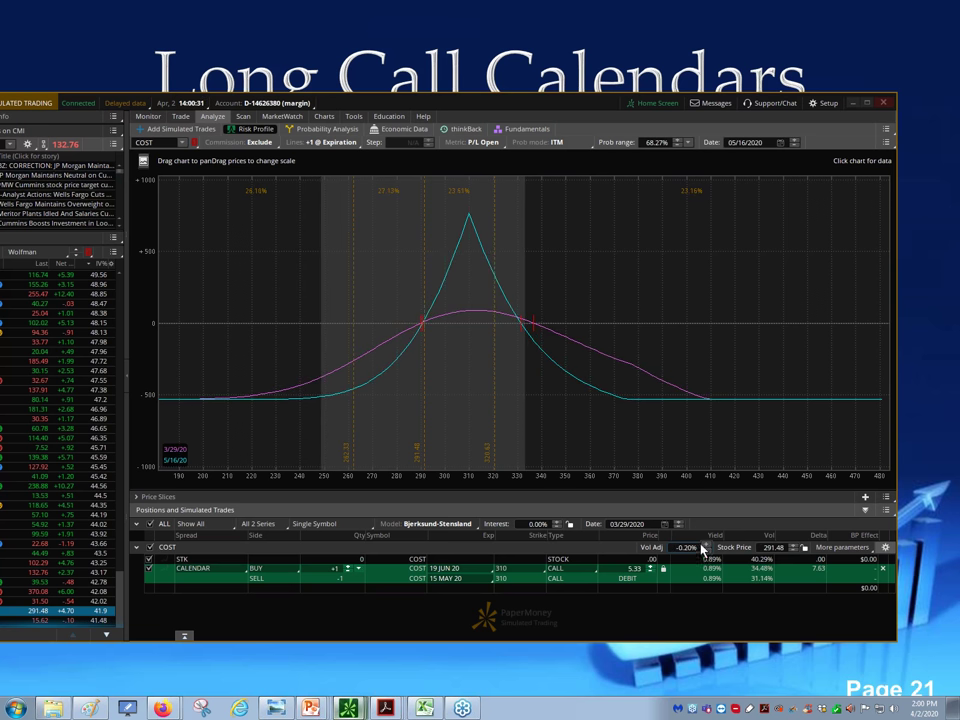
pyautogui.click(706, 546)
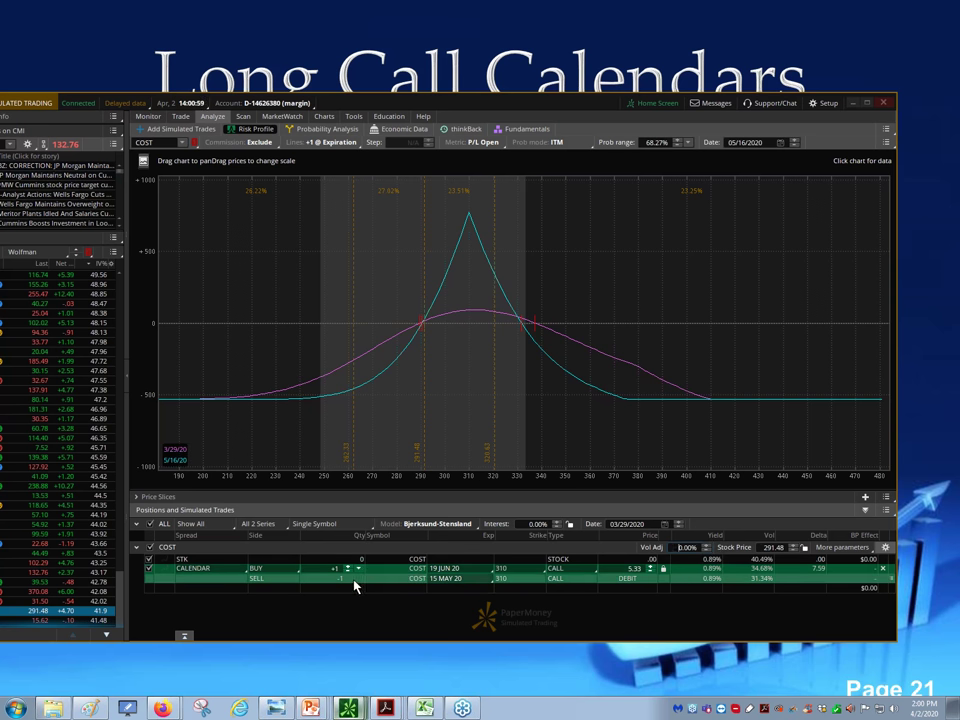
pyautogui.press('super+9')
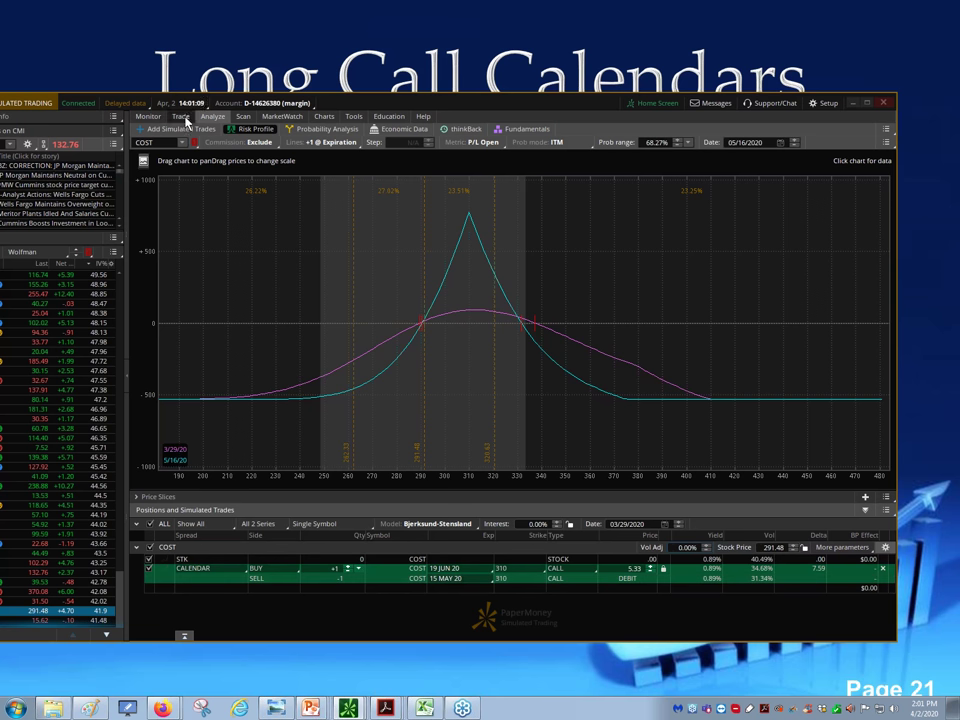
# Load the WMT option chain on the Trade tab and delete the leftover COST calendar order
pyautogui.click(180, 116)
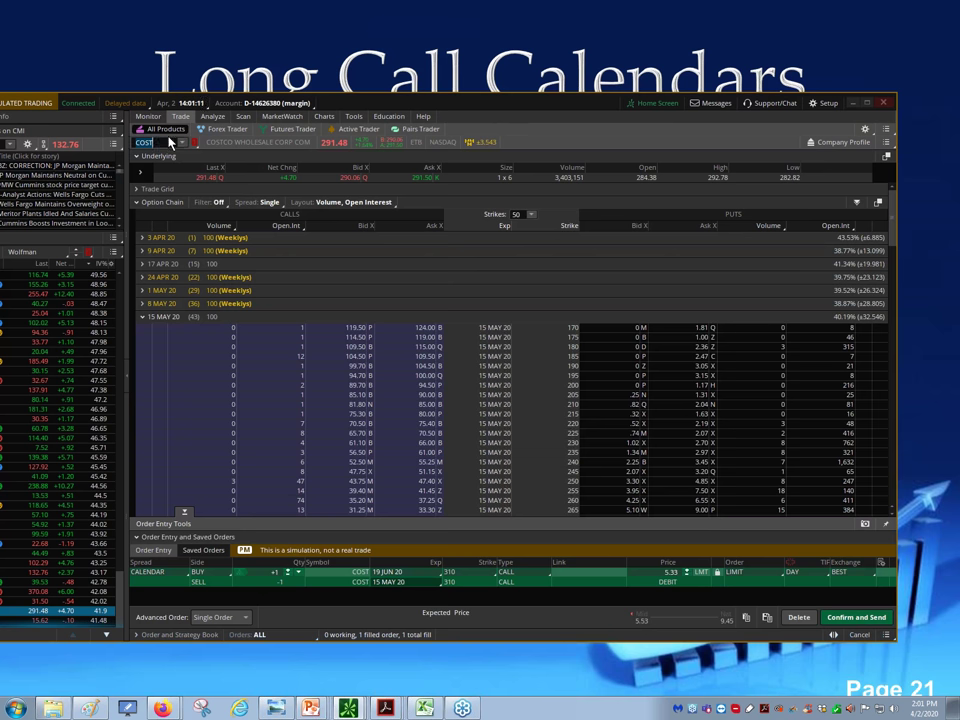
pyautogui.click(170, 142)
pyautogui.write('WMT')
pyautogui.press('Return')
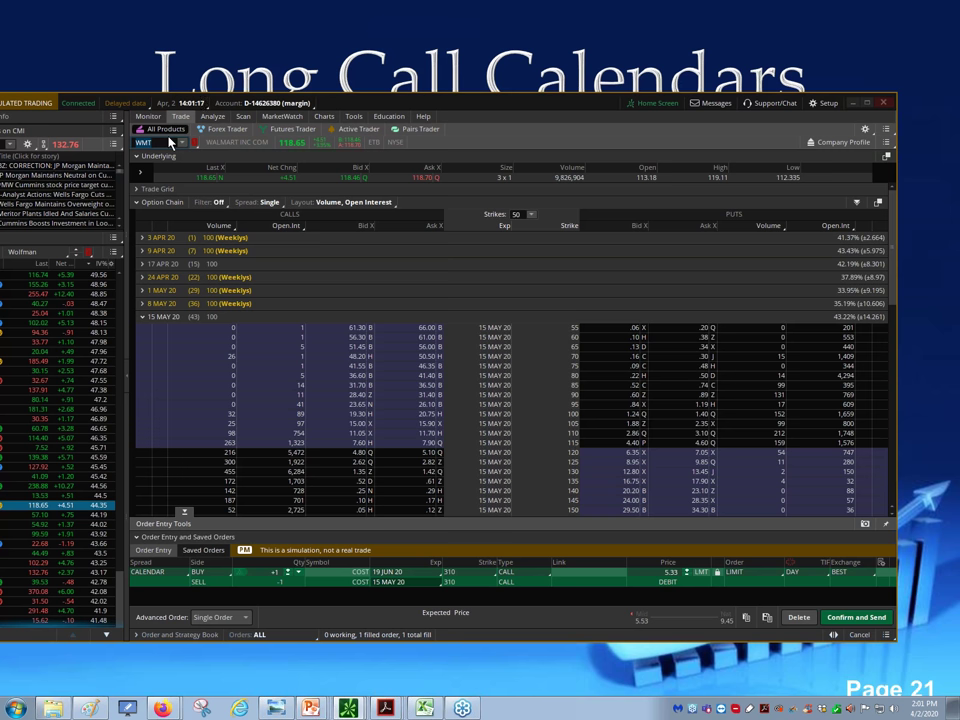
pyautogui.click(797, 617)
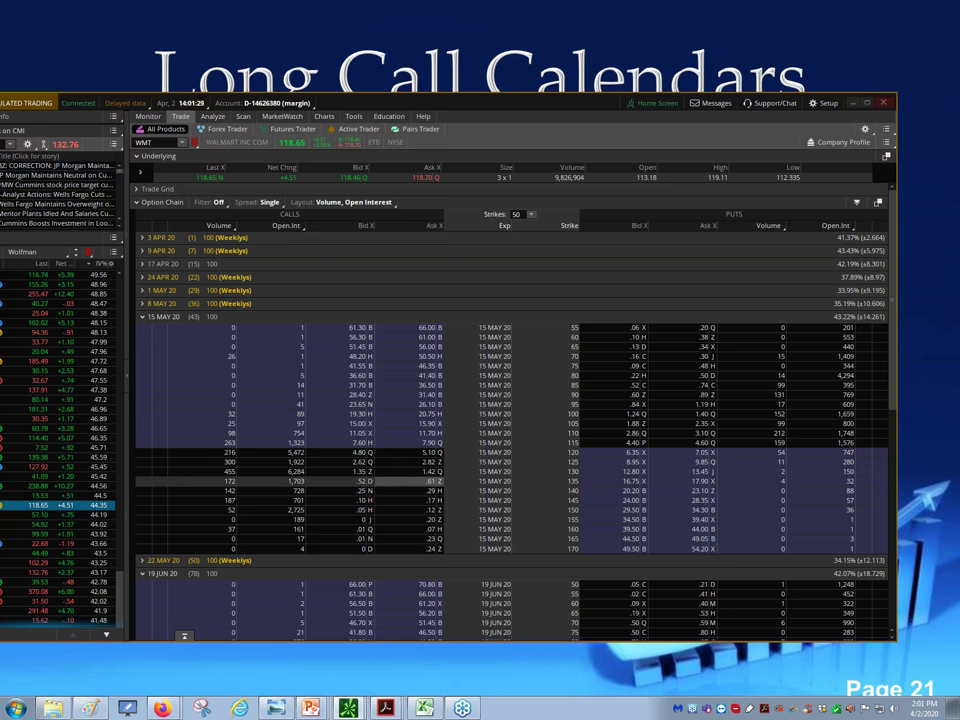
# Switch the WMT chain layout to 'Delta, Gamma, Theta, Vega'
pyautogui.click(356, 203)
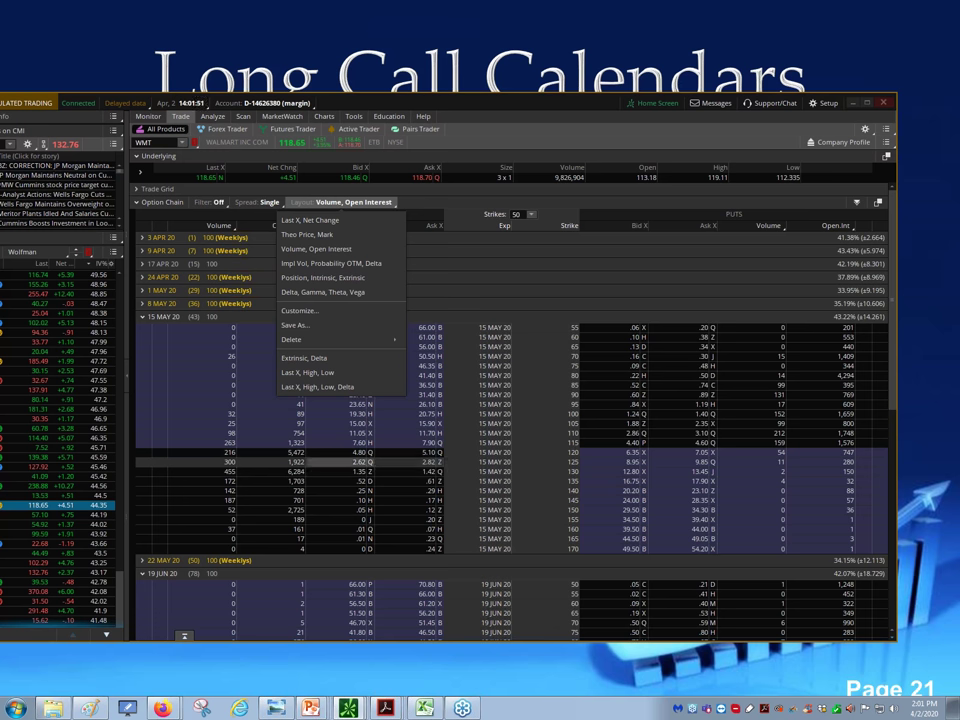
pyautogui.click(352, 293)
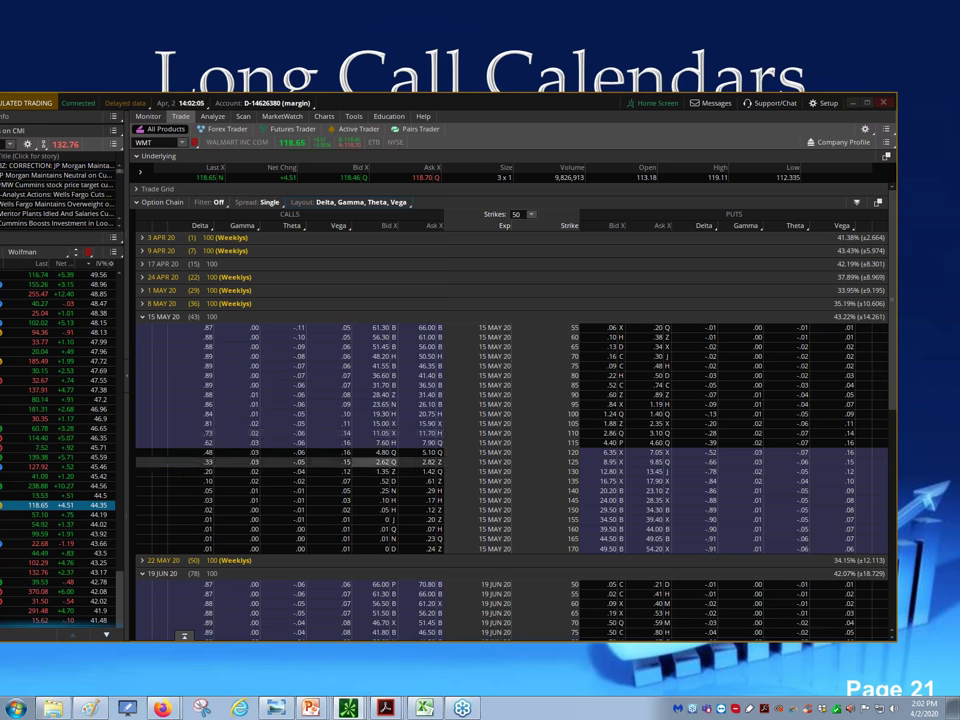
# Stage a WMT 125 call calendar, short 15 MAY 20 and long 19 JUN 20, at a 1.69 debit
pyautogui.click(386, 462)
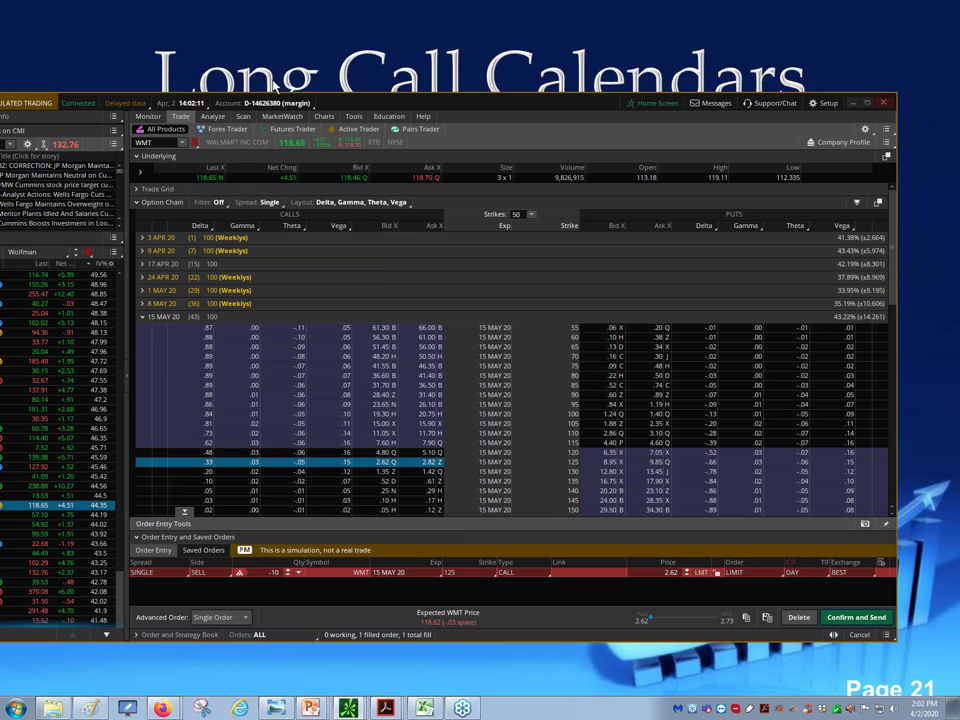
pyautogui.scroll(-10, 484, 406)
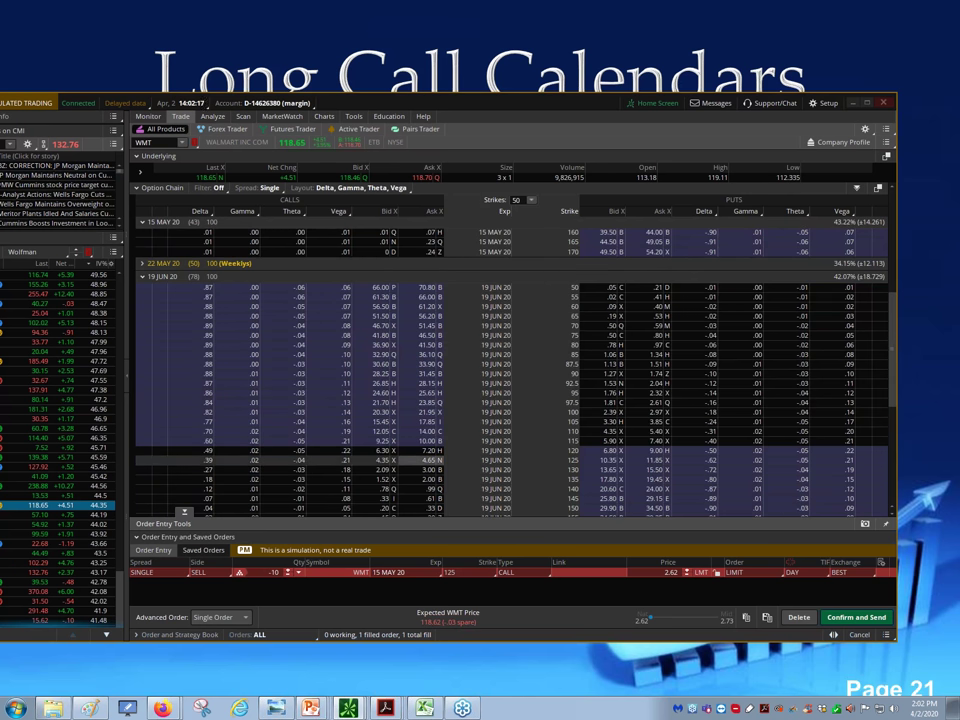
pyautogui.click(428, 460)
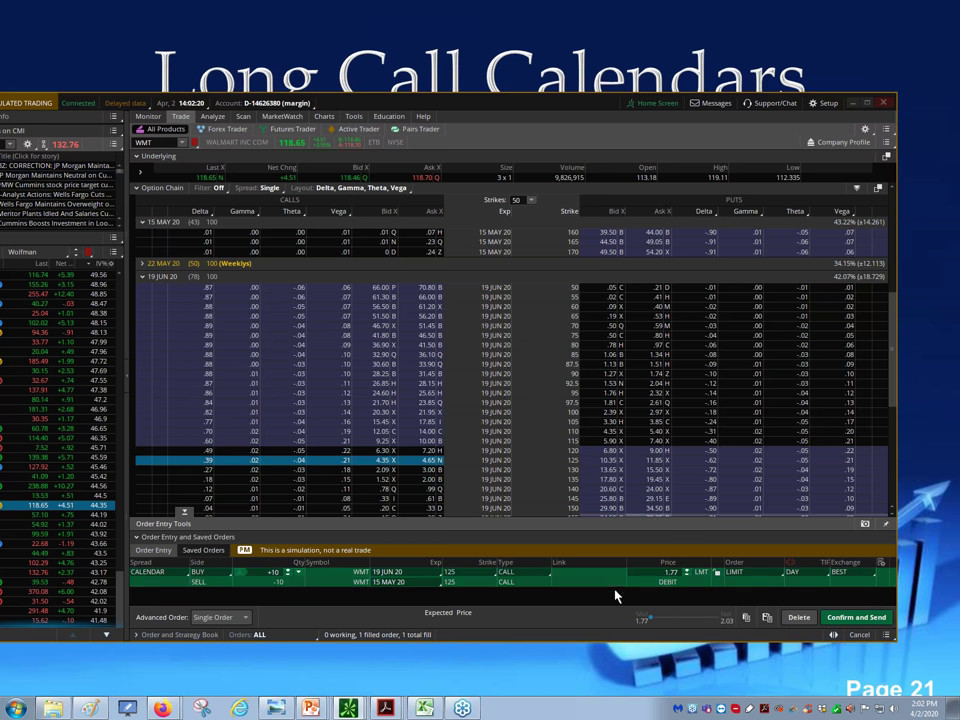
pyautogui.click(687, 577)
pyautogui.click(687, 577)
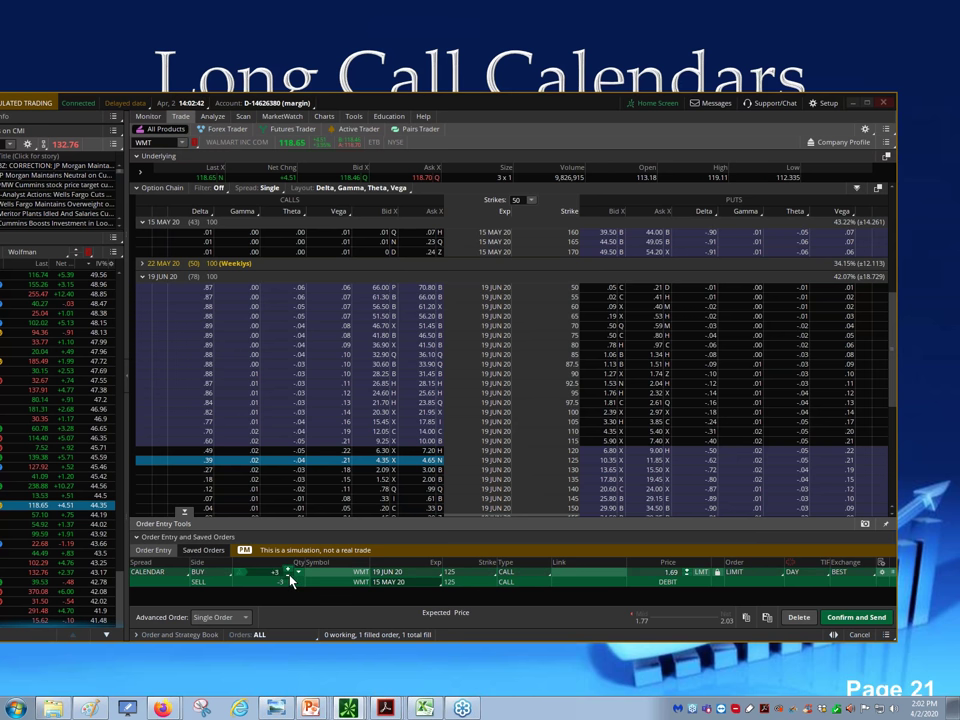
# Analyze the WMT calendar, remove the old COMBO position, and rescale the price axis around 125
pyautogui.rightClick(585, 578)
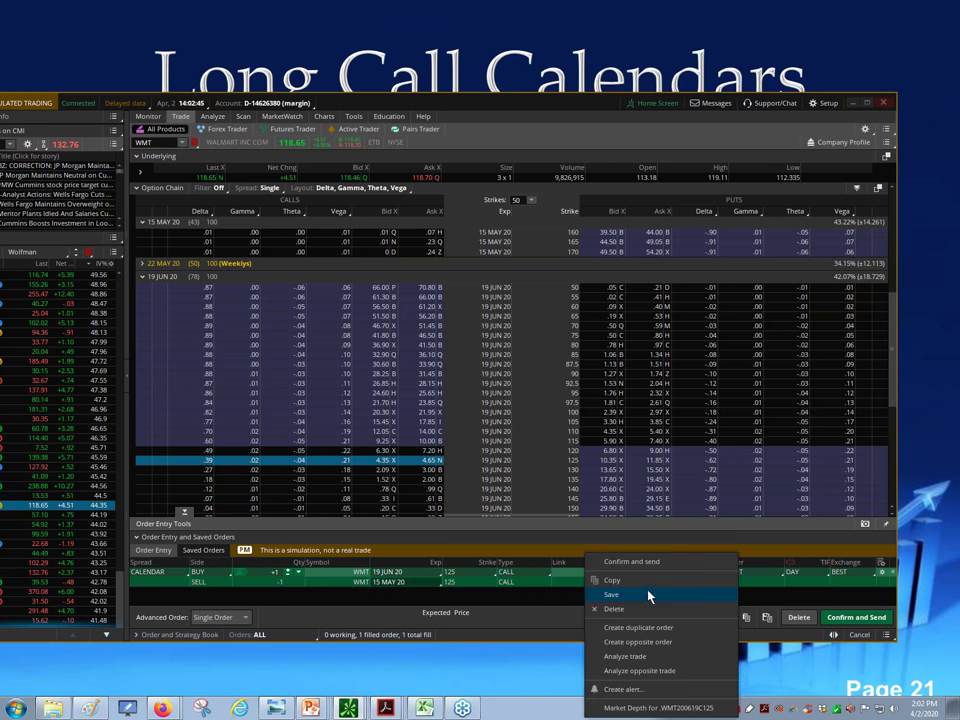
pyautogui.click(626, 656)
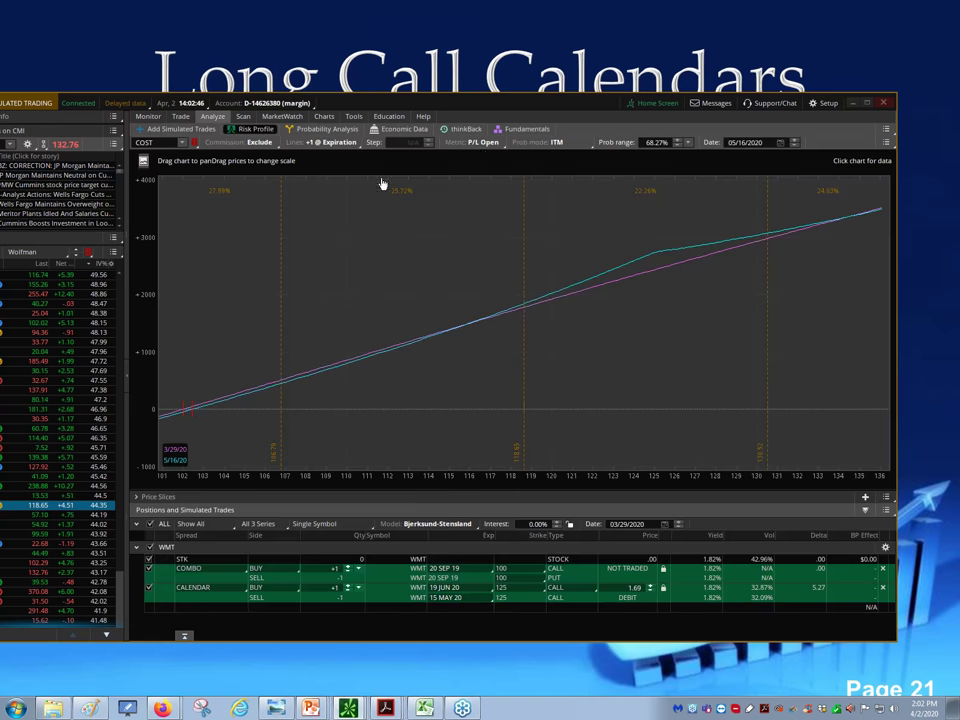
pyautogui.click(882, 568)
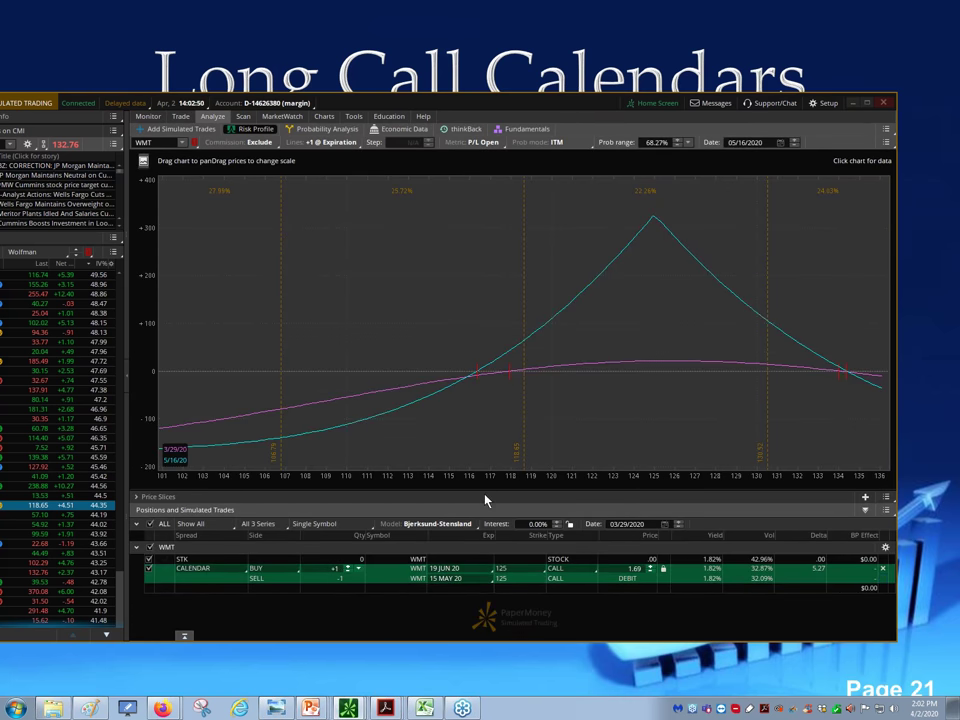
pyautogui.moveTo(627, 477); pyautogui.dragTo(349, 465)
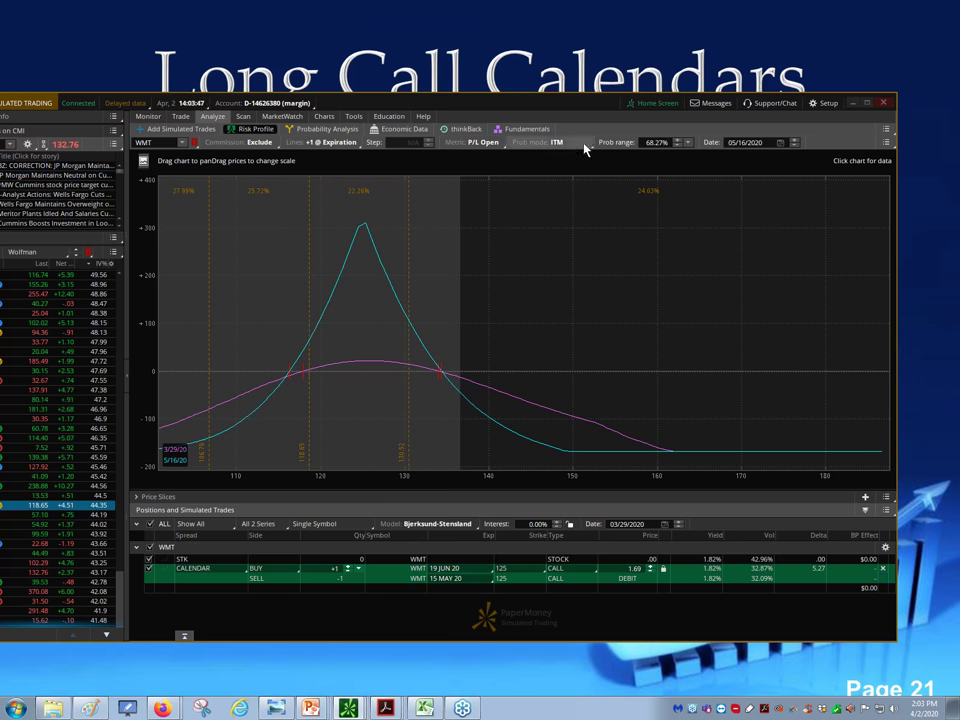
pyautogui.moveTo(565, 108); pyautogui.dragTo(627, 98)
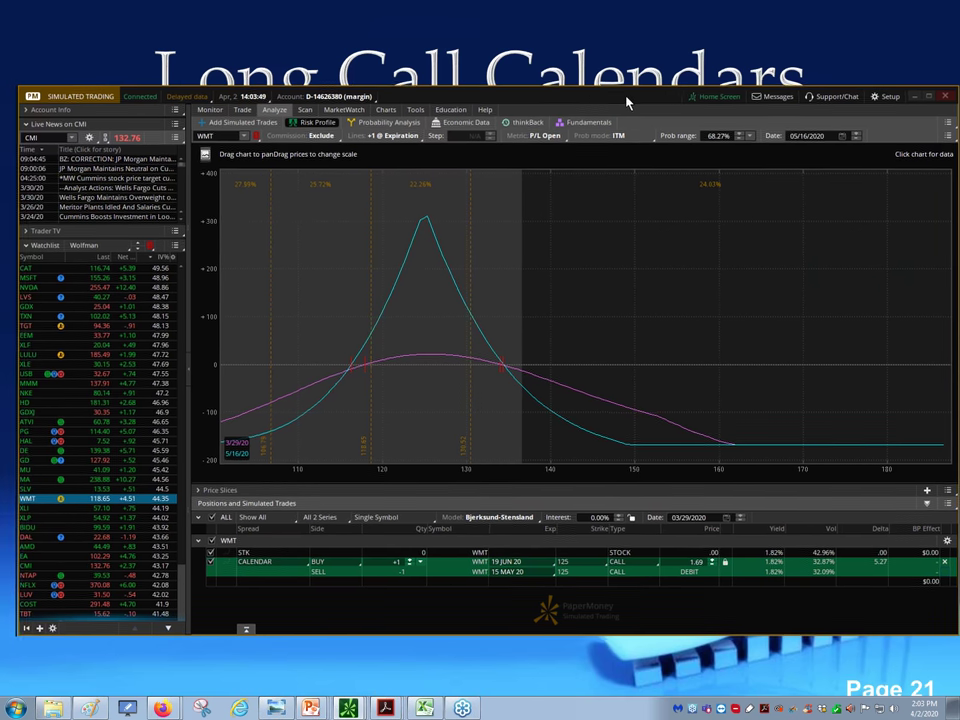